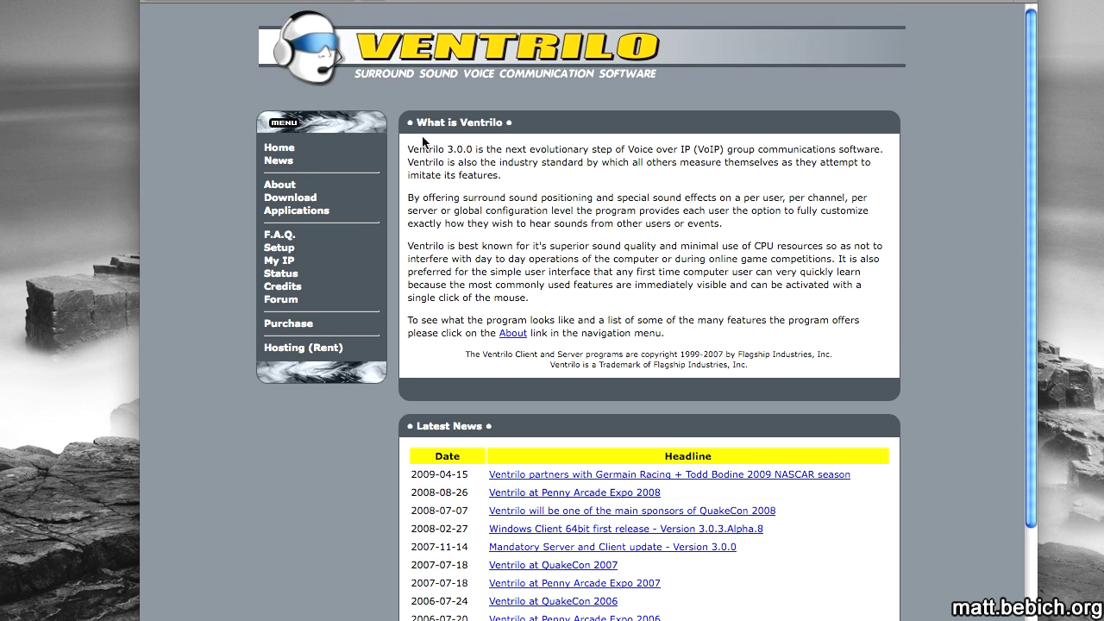
Download Ventrilo Server 3.0.3 for Mac OSX PowerPC 32-bit, accept the licence and save the archive.
click(296, 211)
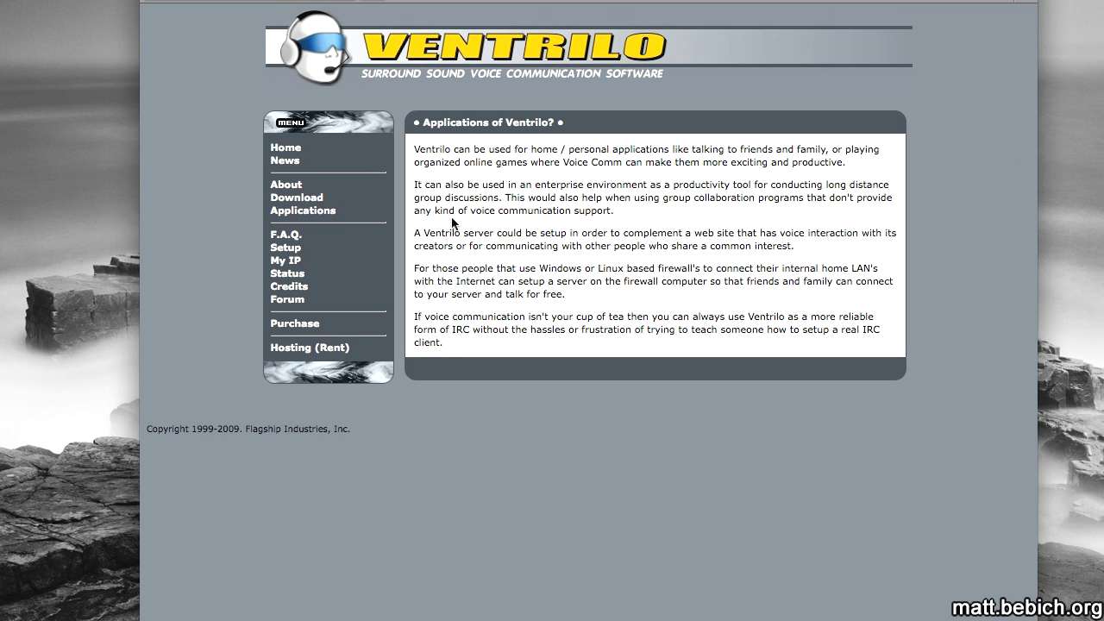
click(296, 197)
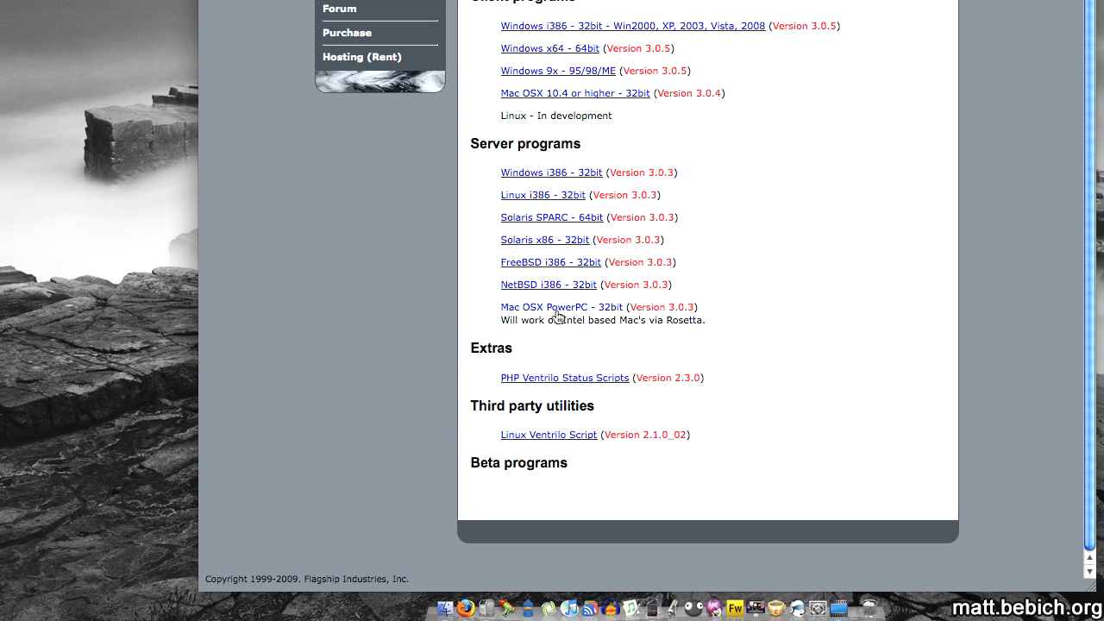
click(557, 310)
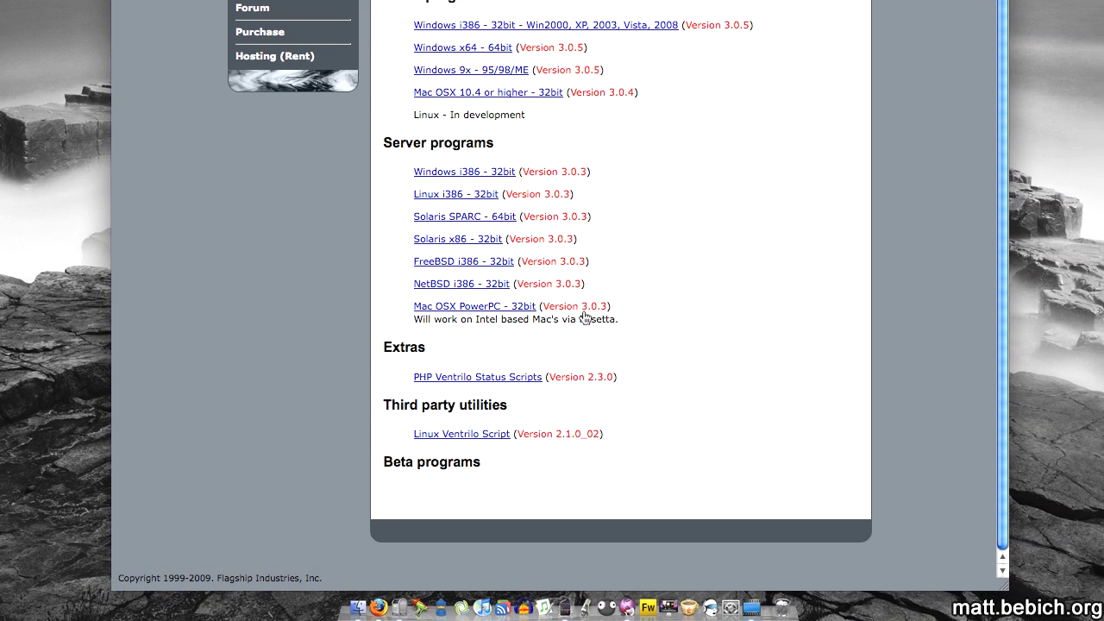
scroll(500, 324, down, 4)
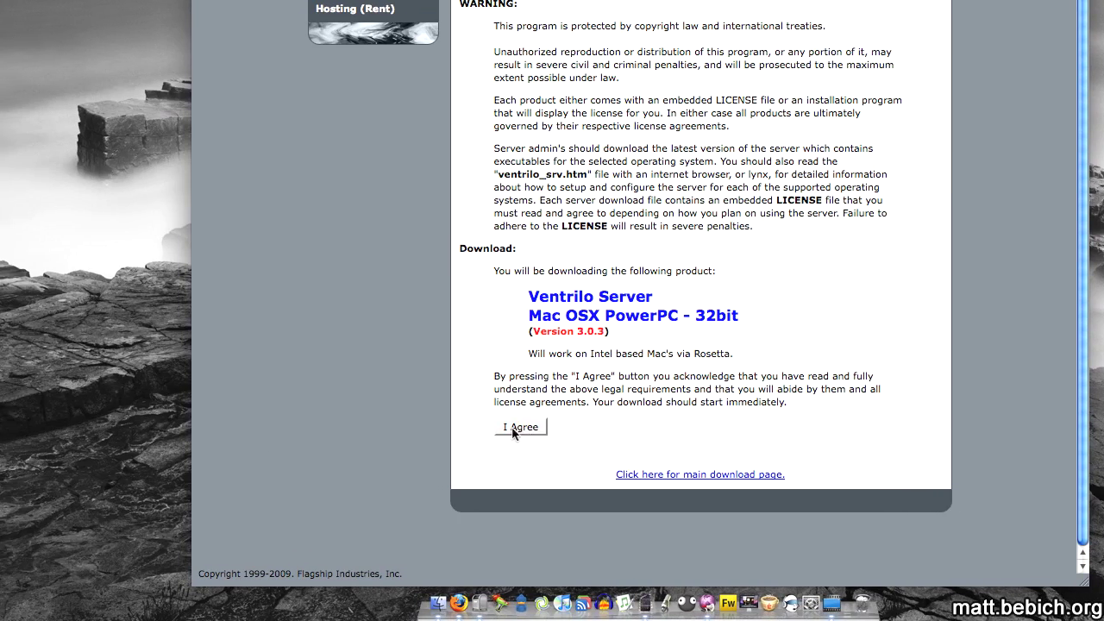
click(515, 427)
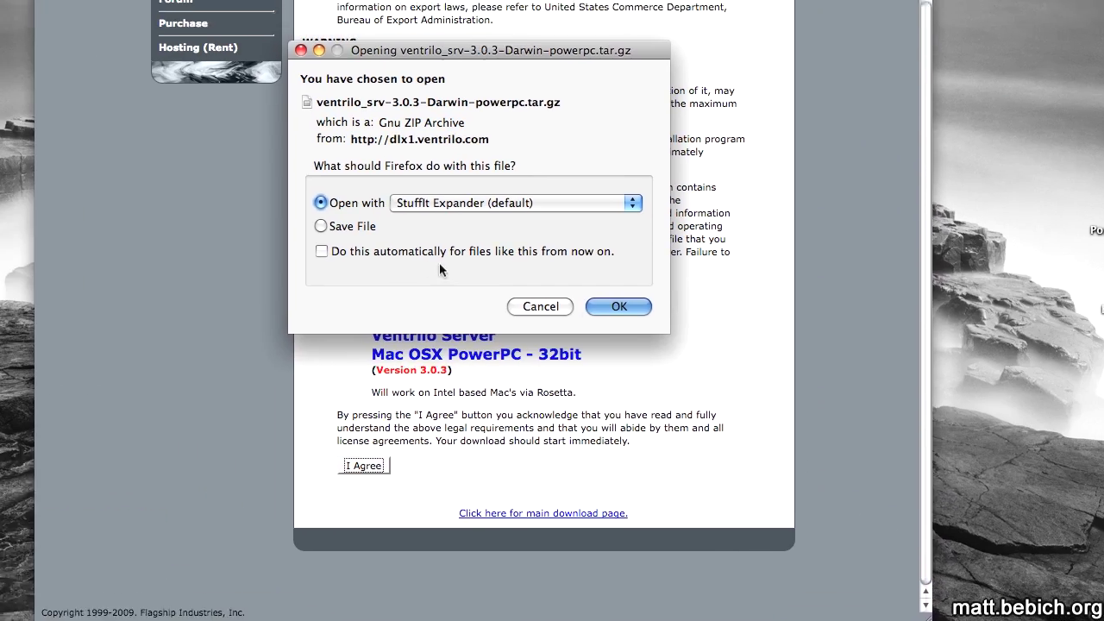
click(321, 225)
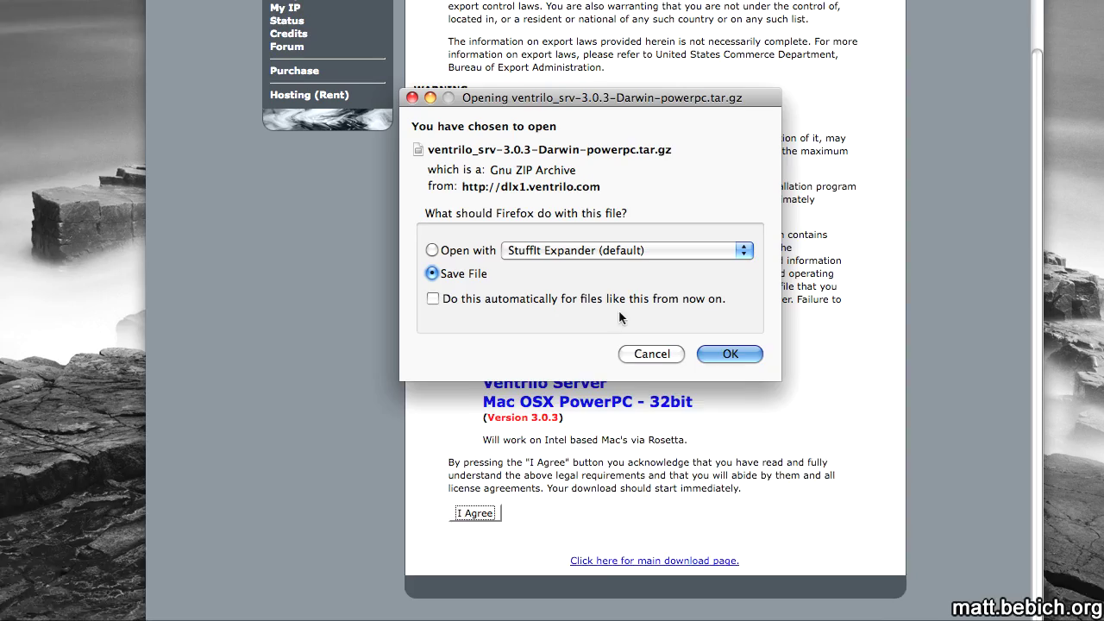
click(618, 306)
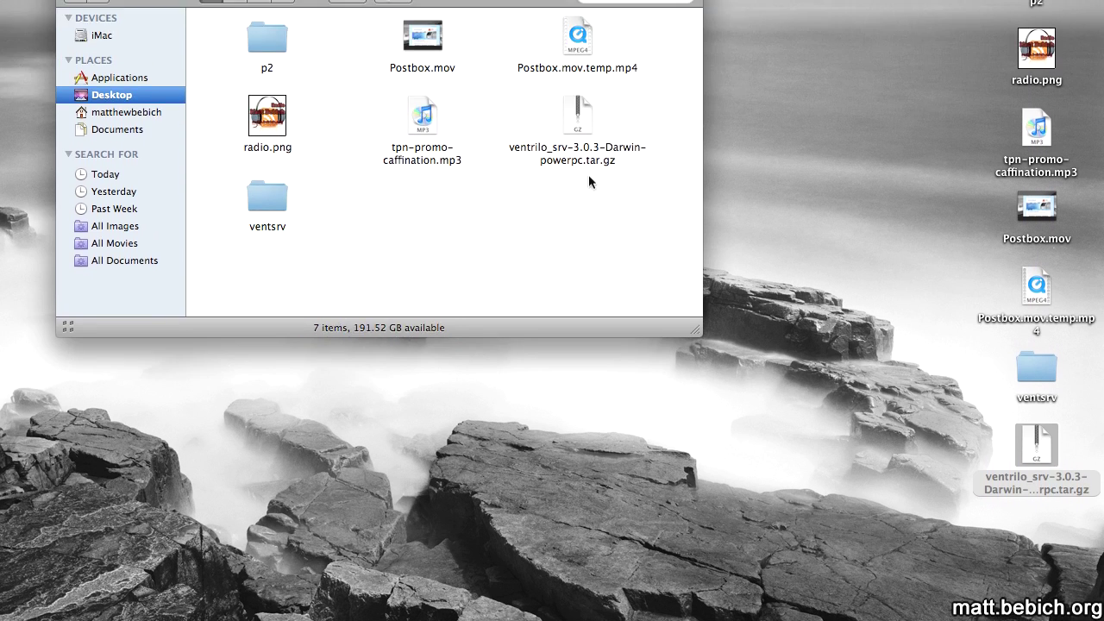
Trash the tar.gz archive, then open the ventsrv folder and its ventrilo_srv.ini file.
key(super+w)
drag(1036, 326, 561, 535)
double_click(1036, 242)
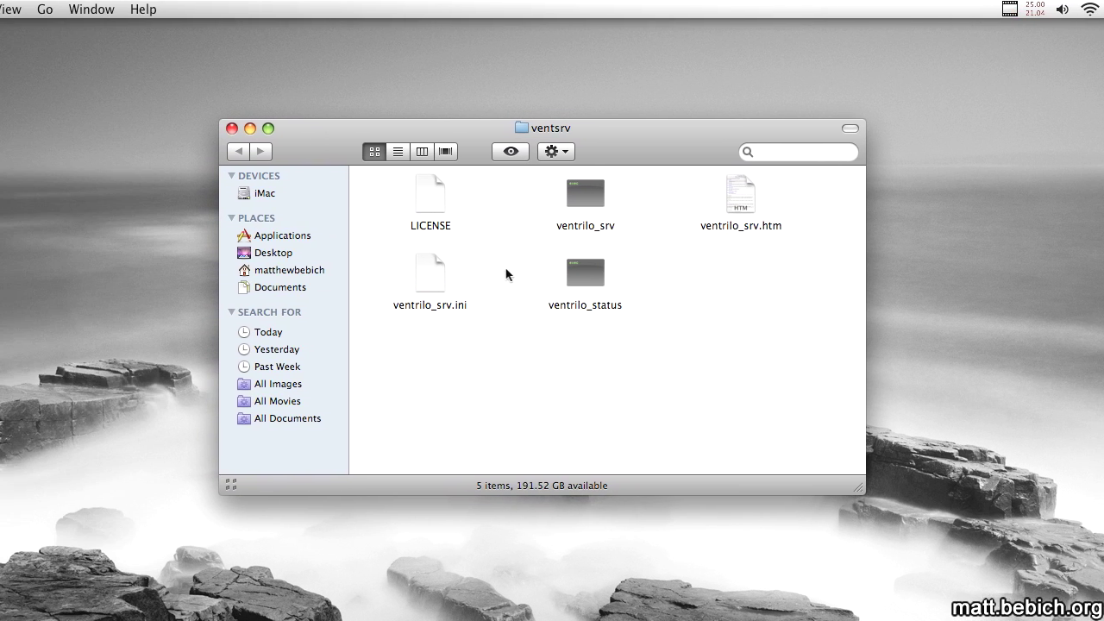
double_click(296, 275)
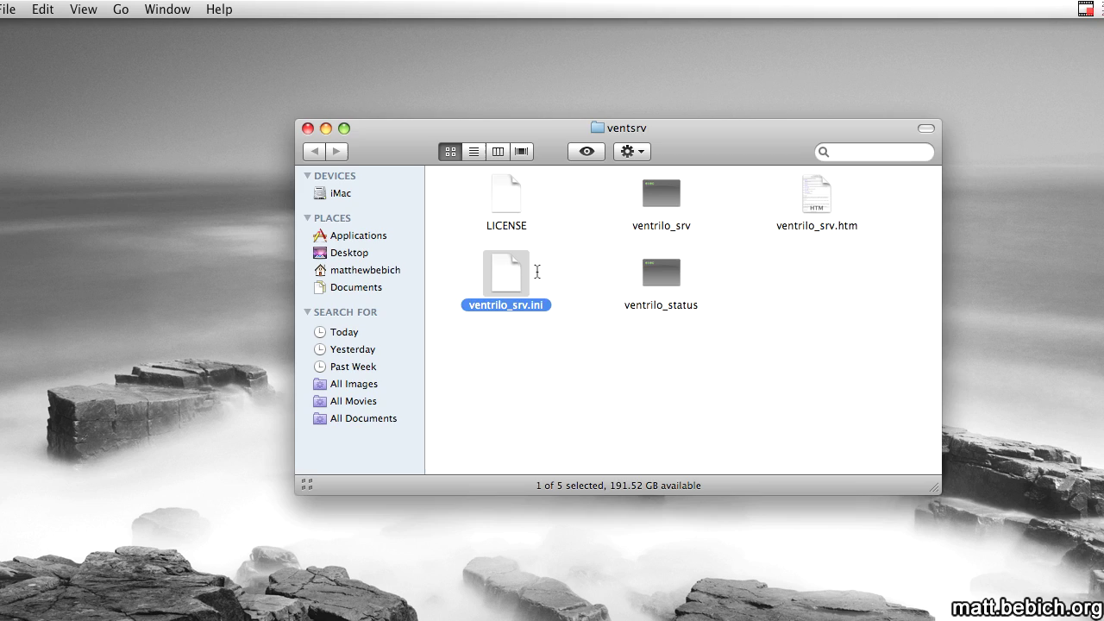
click(621, 325)
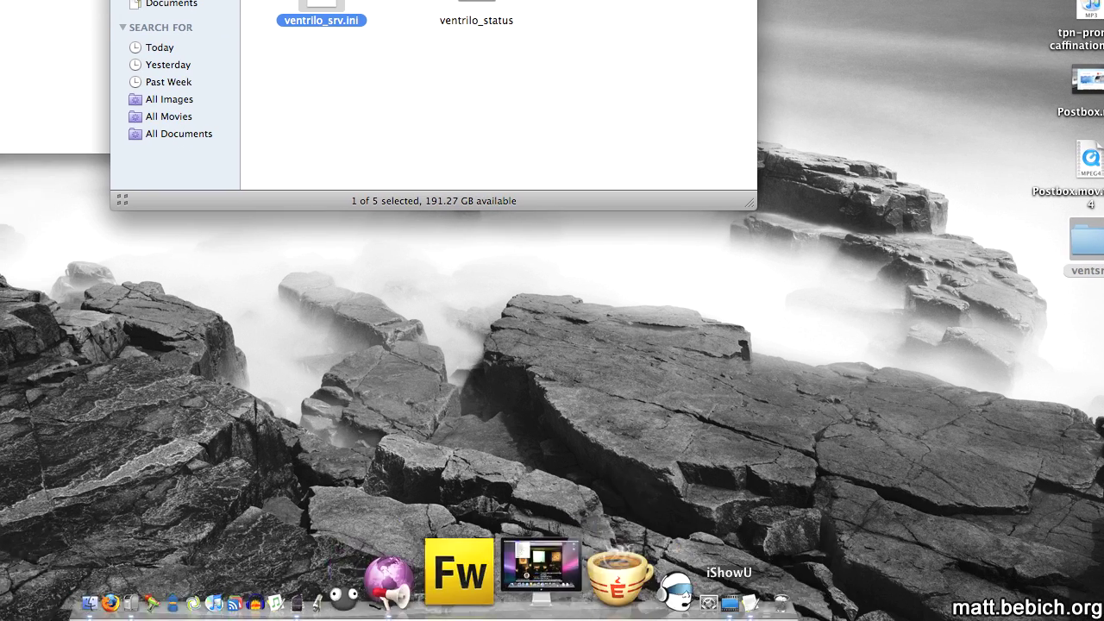
In ventrilo_srv.ini, replace the 'Server 1' name and phonetic, set admin password, VoiceCodec=3, VoiceFormat=32.
click(317, 603)
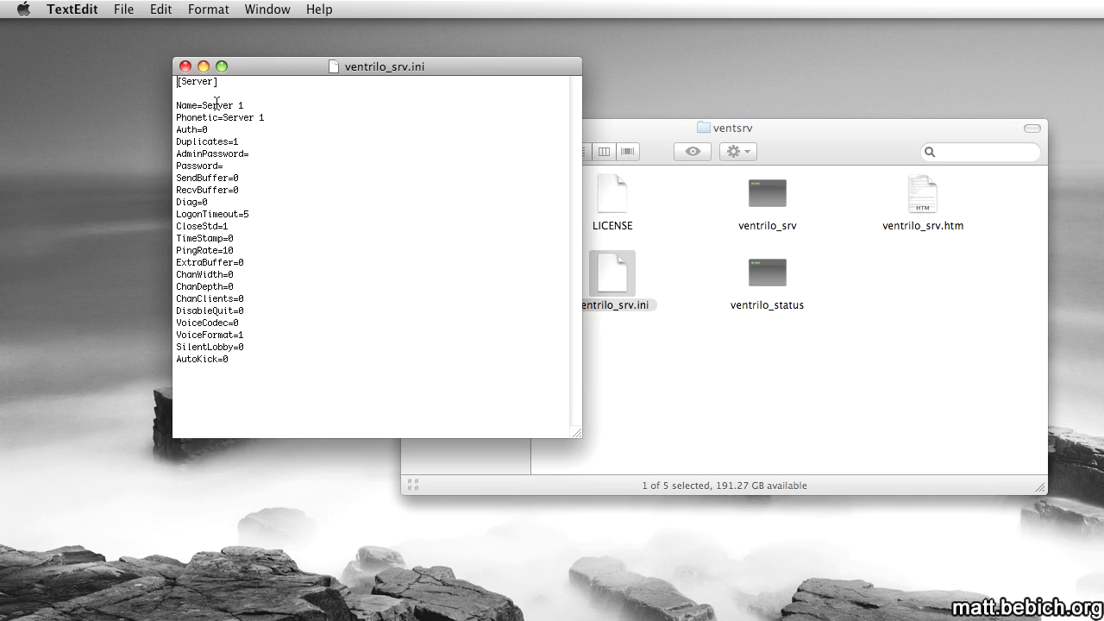
drag(204, 105, 287, 113)
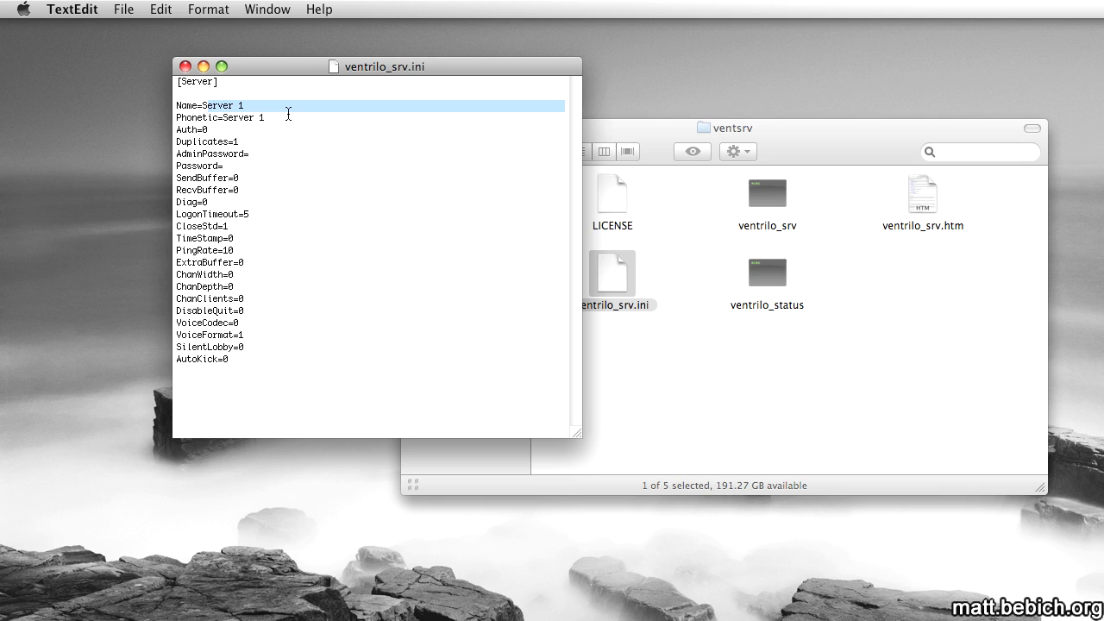
key(BackSpace)
key(BackSpace)
key(Return)
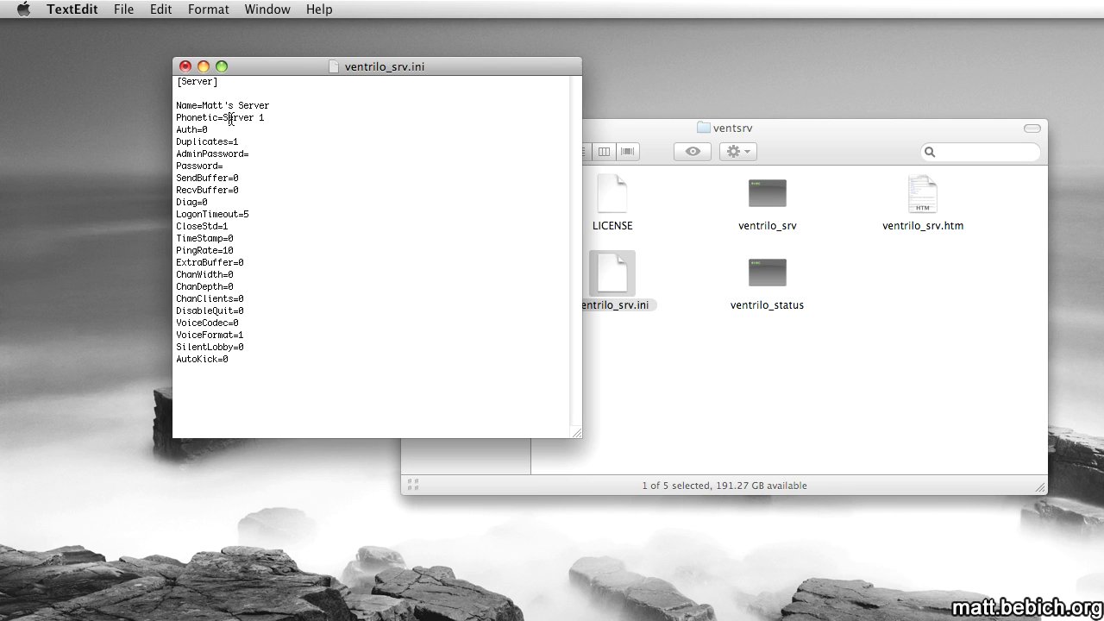
drag(230, 118, 260, 120)
text(Matt's Server)
drag(262, 340, 259, 340)
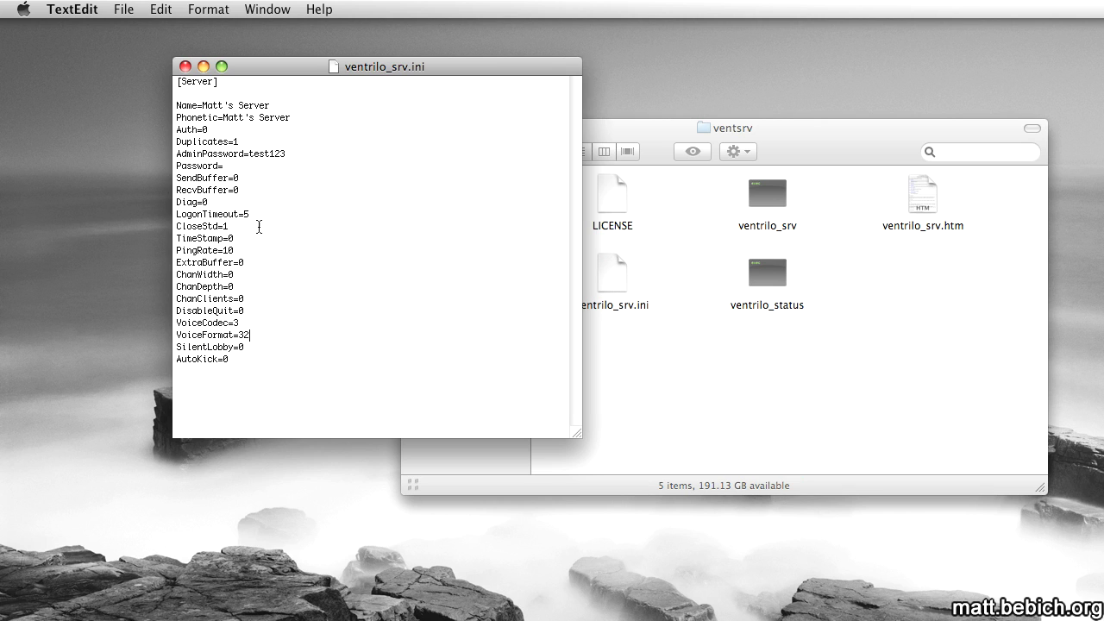
key(super+q)
Open Terminal, change into desktop/ventsrv and run ./ventrilo_srv until it shows READY.
key(super+space)
text(ter)
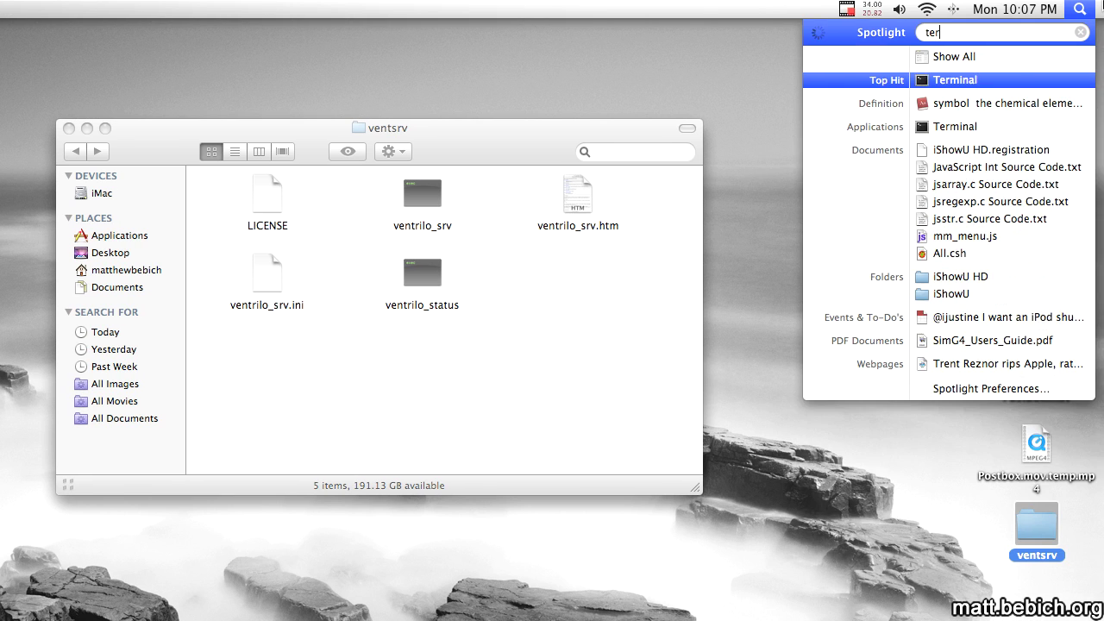
key(Return)
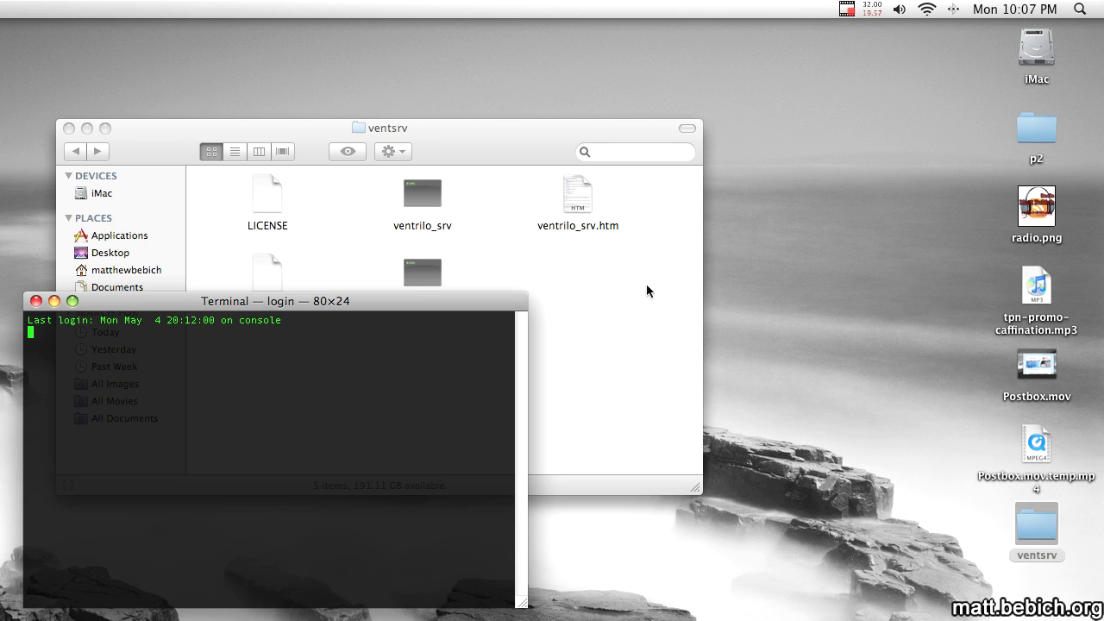
text(cd )
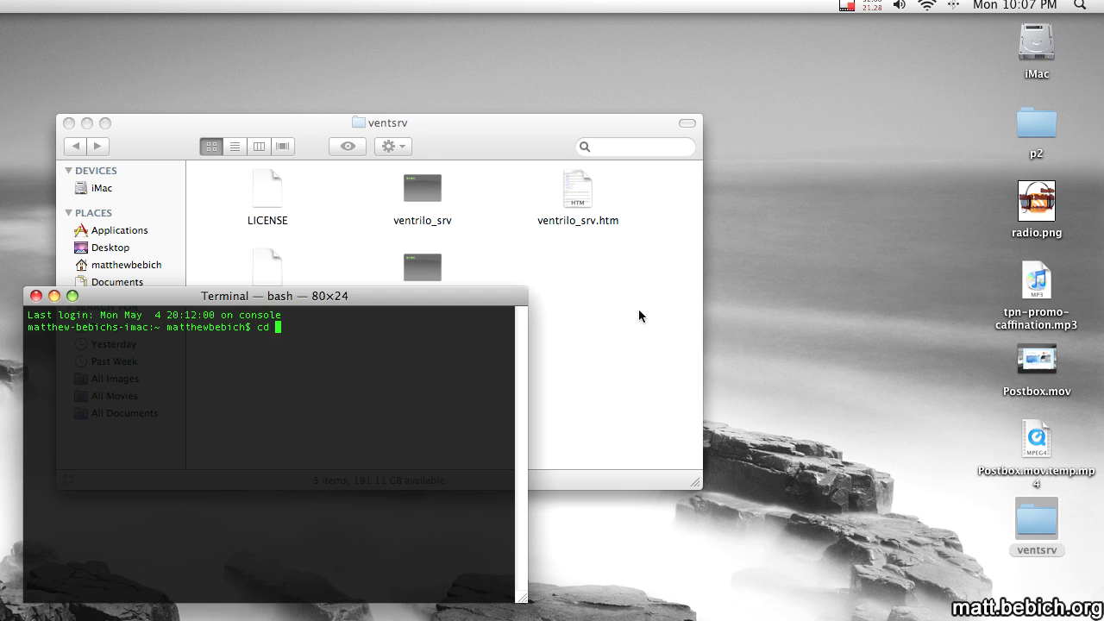
text(desktop)
key(Return)
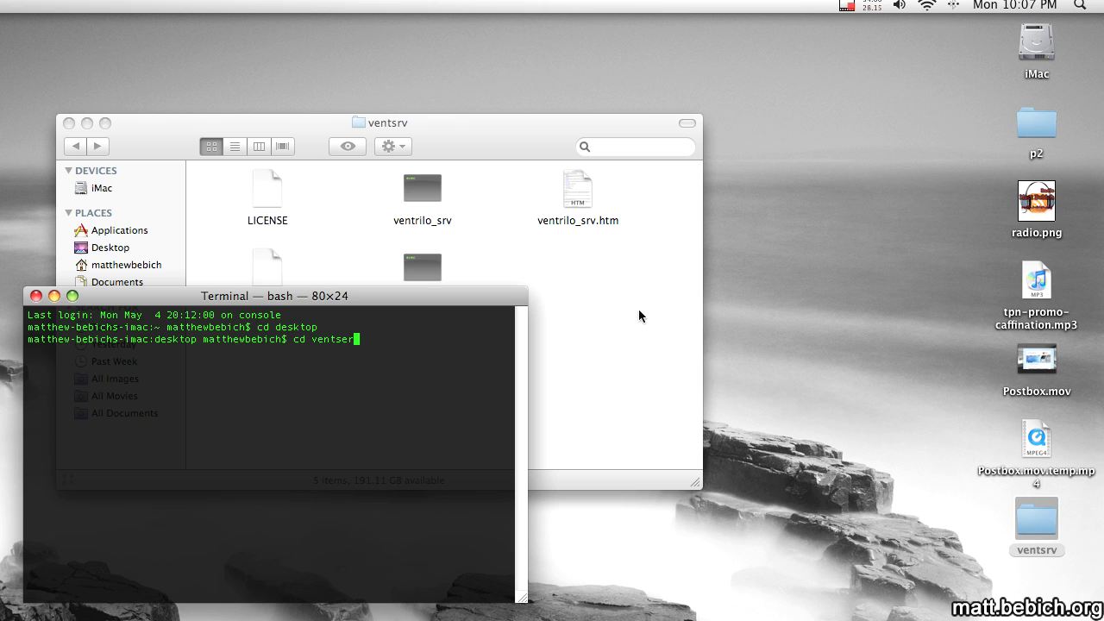
text(cd ventsrv)
key(Return)
text(./ventrilo_srv)
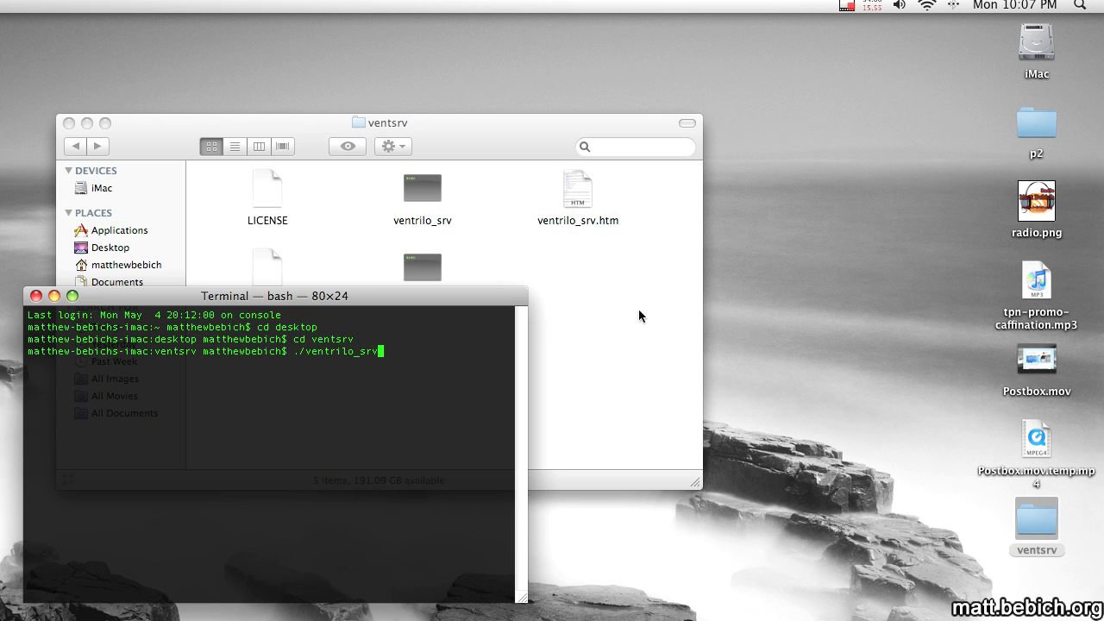
key(Return)
Launch the Ventrilo client, leaving TheGeeksVent selected in the server list.
key(super+space)
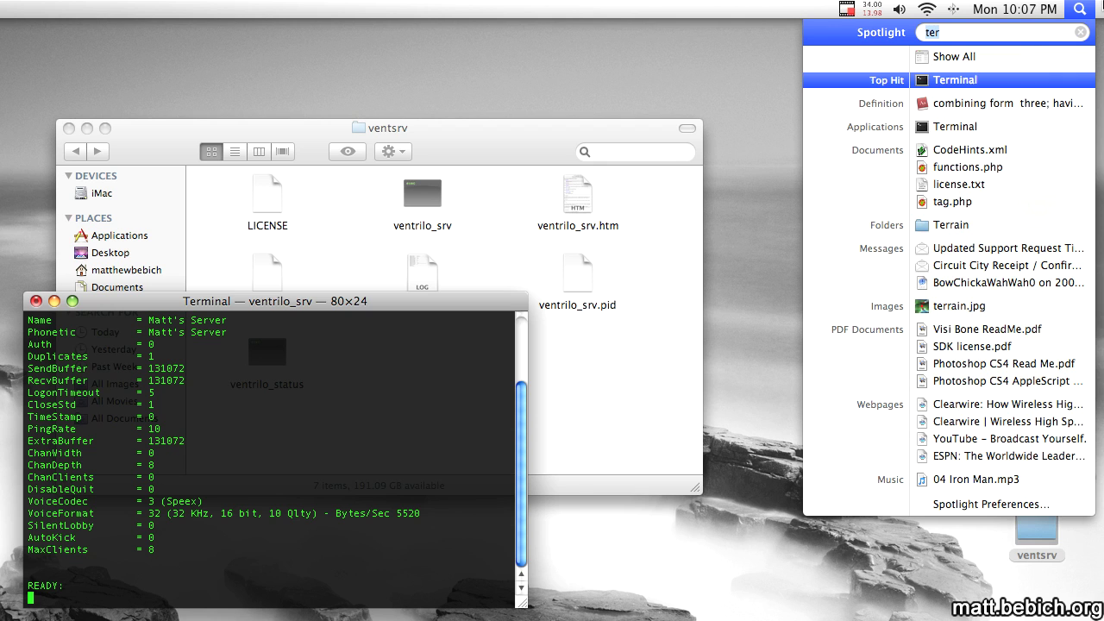
text(ve)
key(Return)
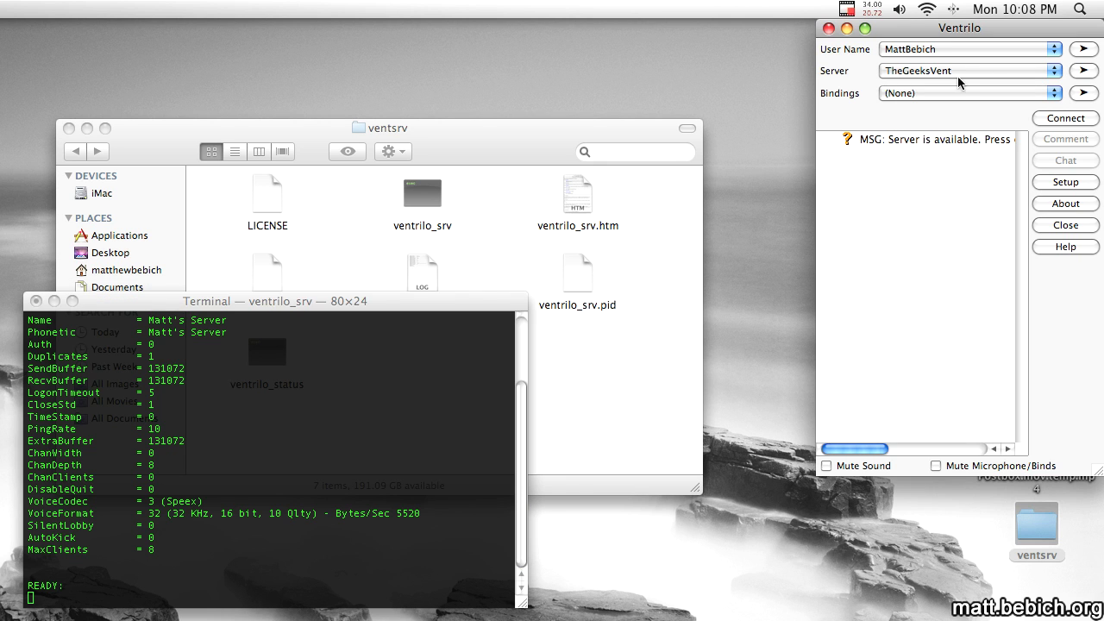
click(958, 71)
click(959, 72)
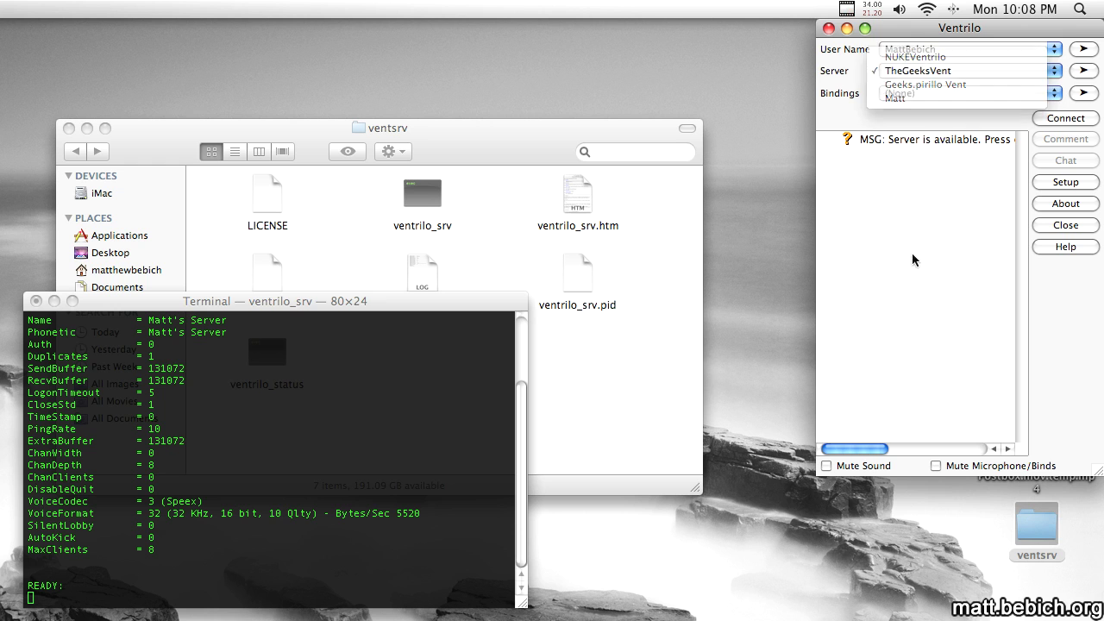
Add a new named server entry in the Connection Editor, keeping the default port 3784.
click(1083, 70)
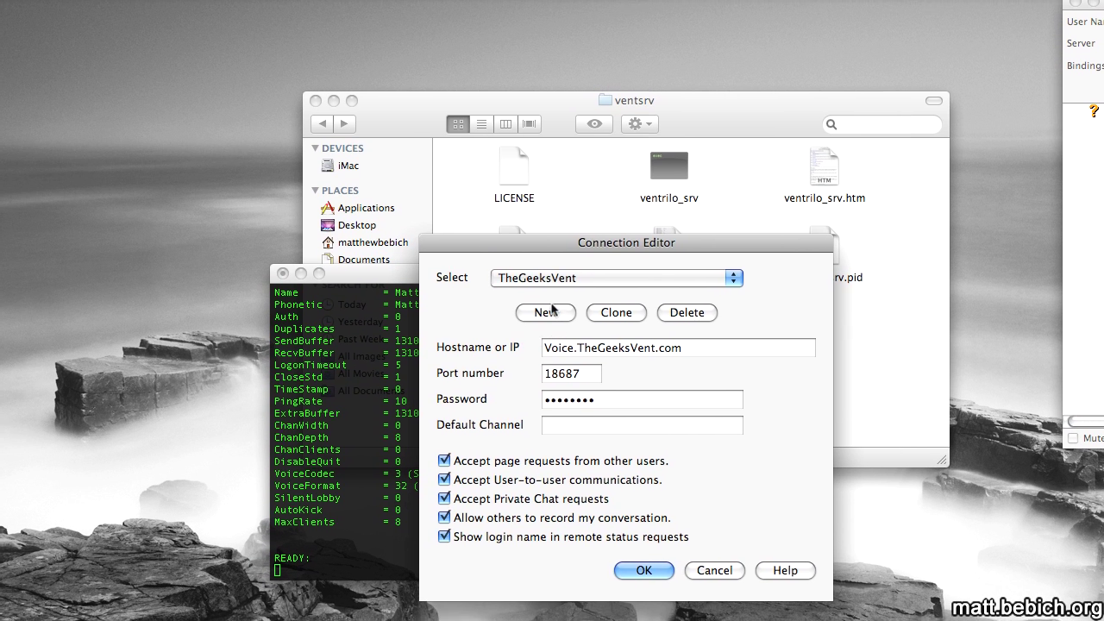
click(550, 311)
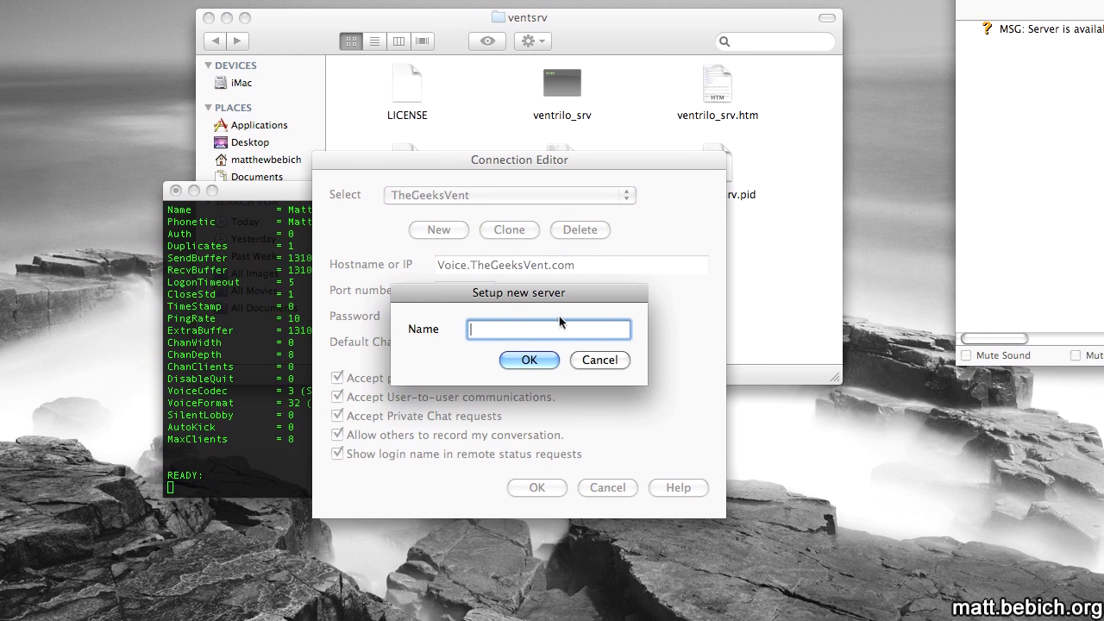
text(Matt's Ser)
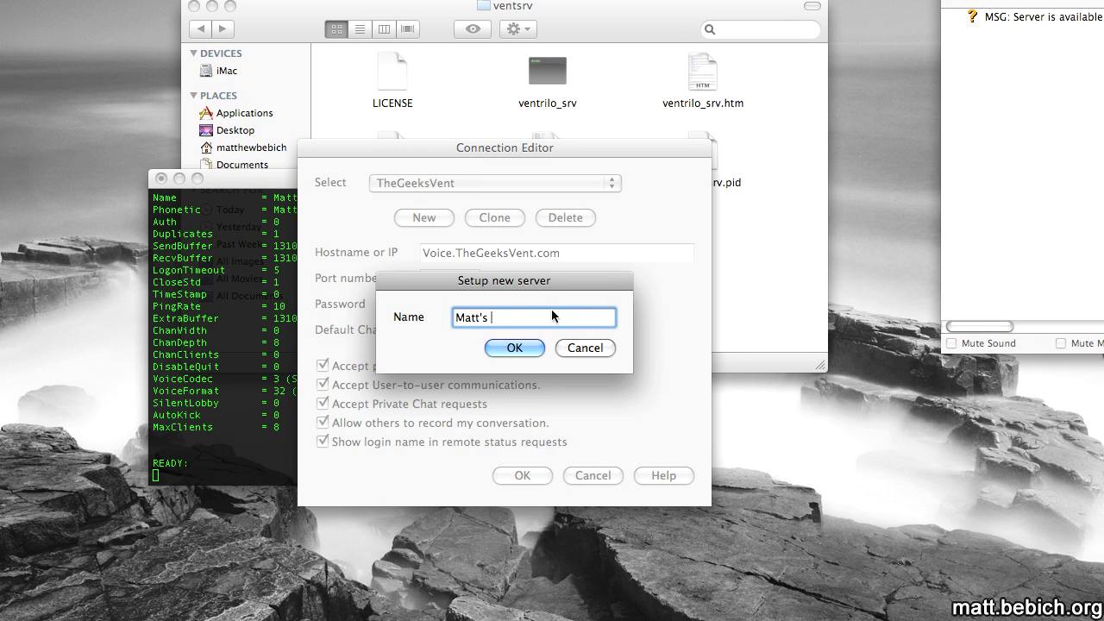
text(ver)
key(Return)
key(super+space)
text(ve)
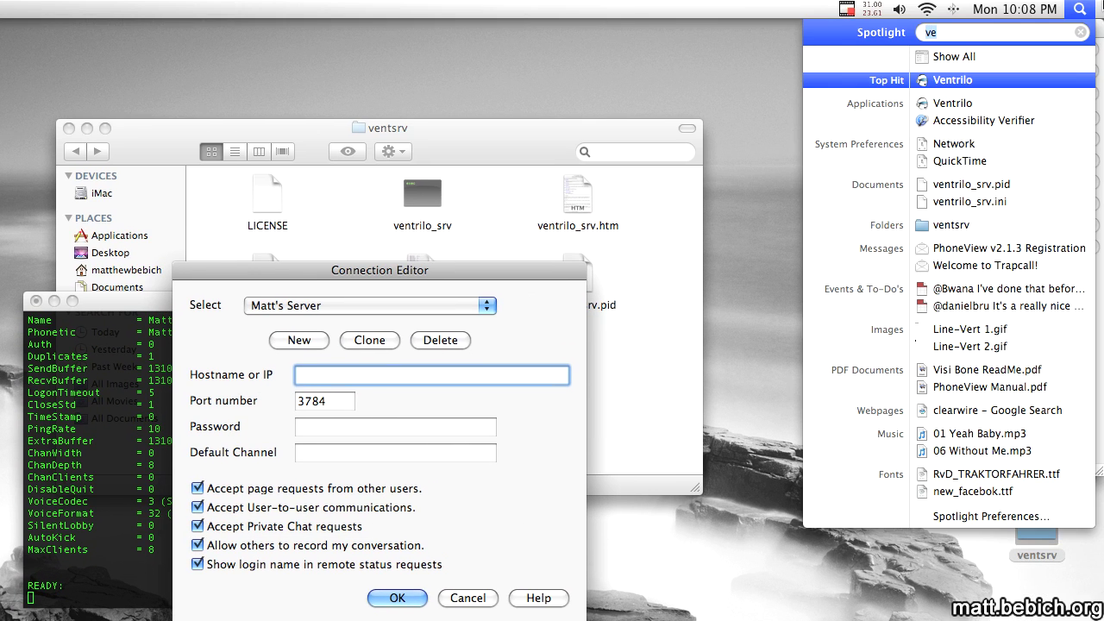
text(ne)
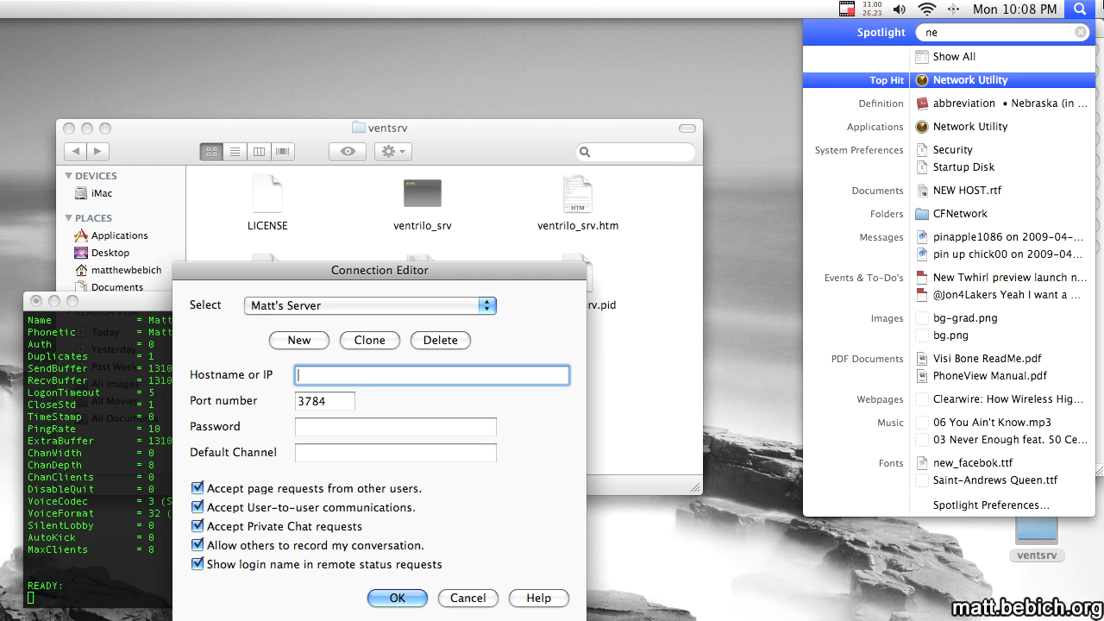
Launch Network Utility and show wireless interface en1's details, revealing IP 192.168.1.104.
key(Return)
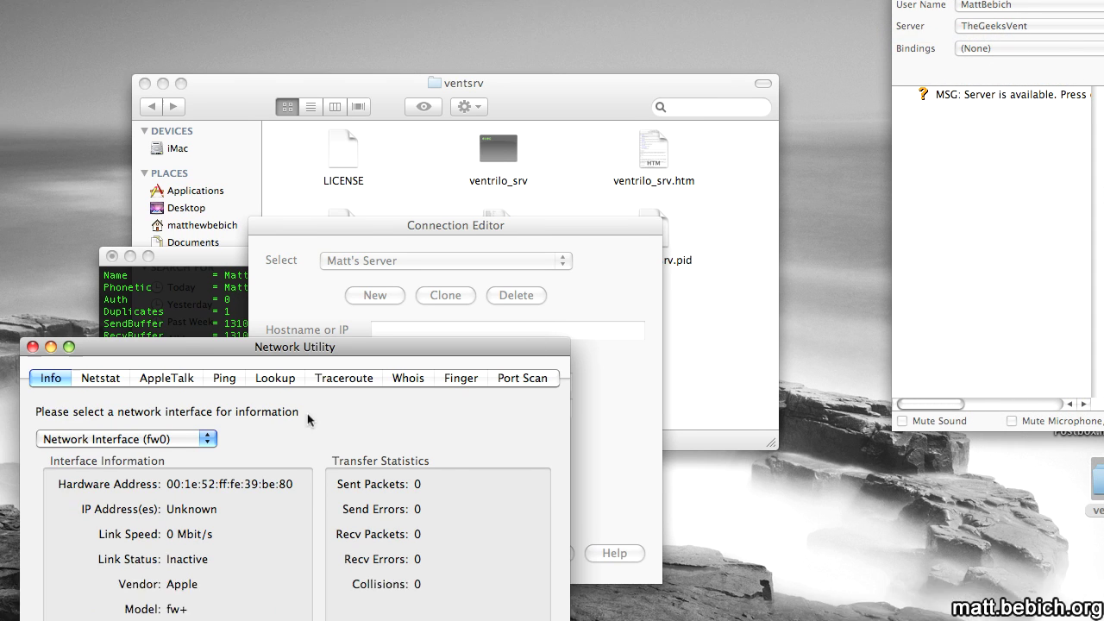
click(121, 483)
click(440, 362)
click(443, 343)
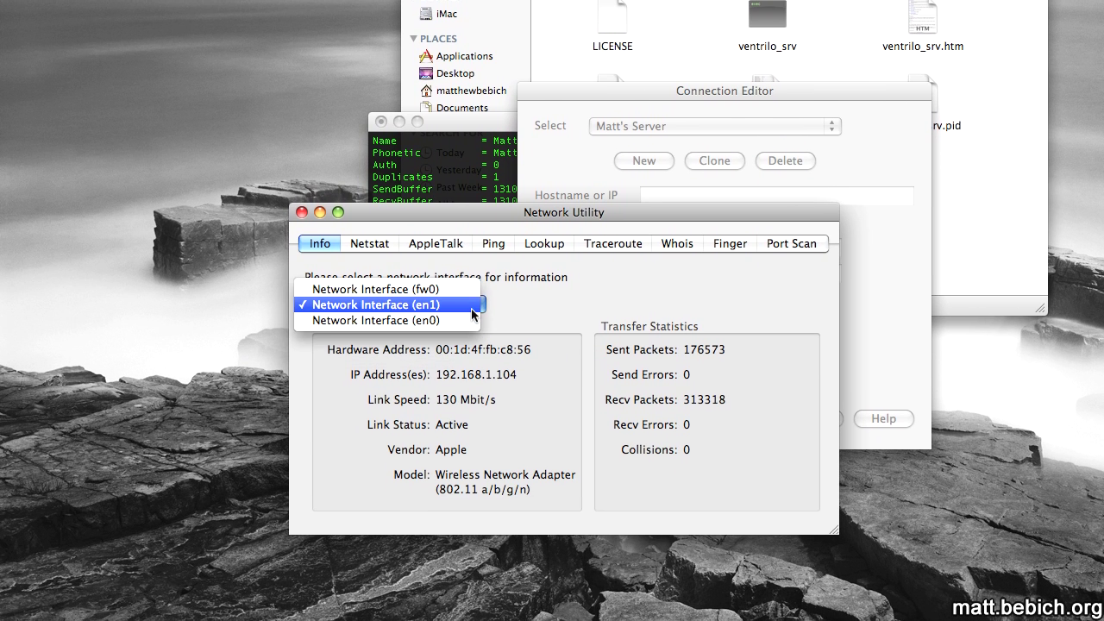
click(471, 307)
click(471, 307)
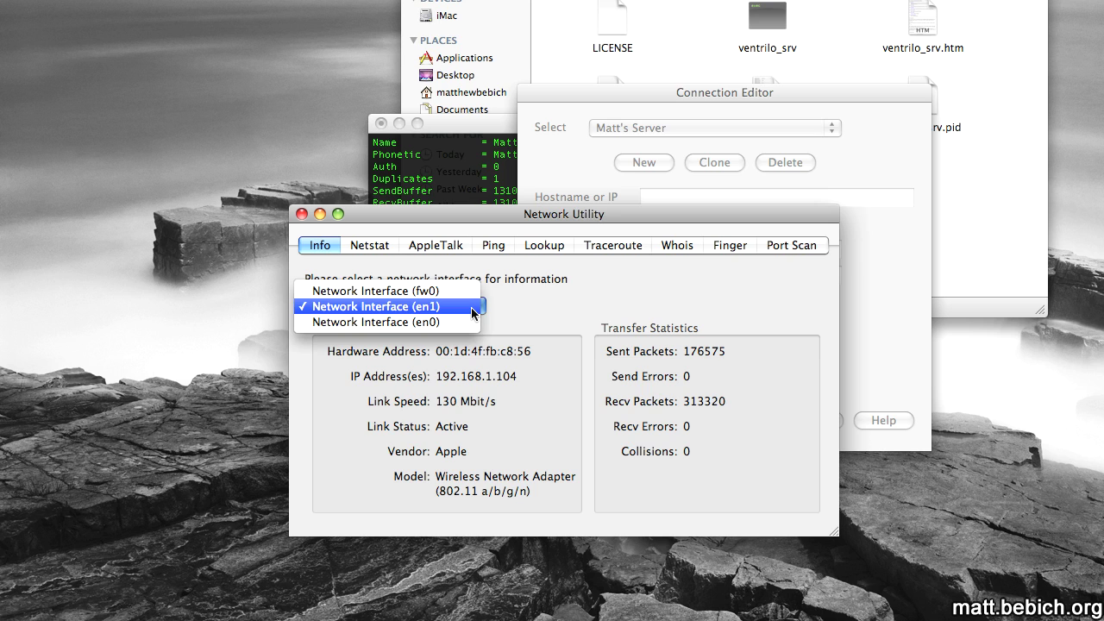
click(445, 325)
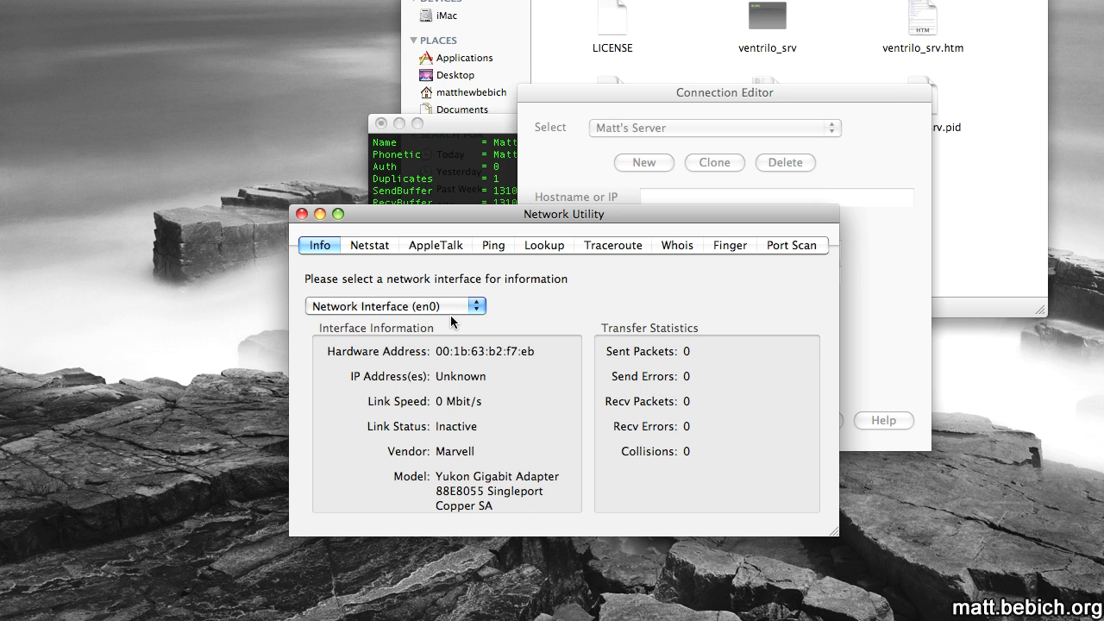
click(452, 309)
click(458, 293)
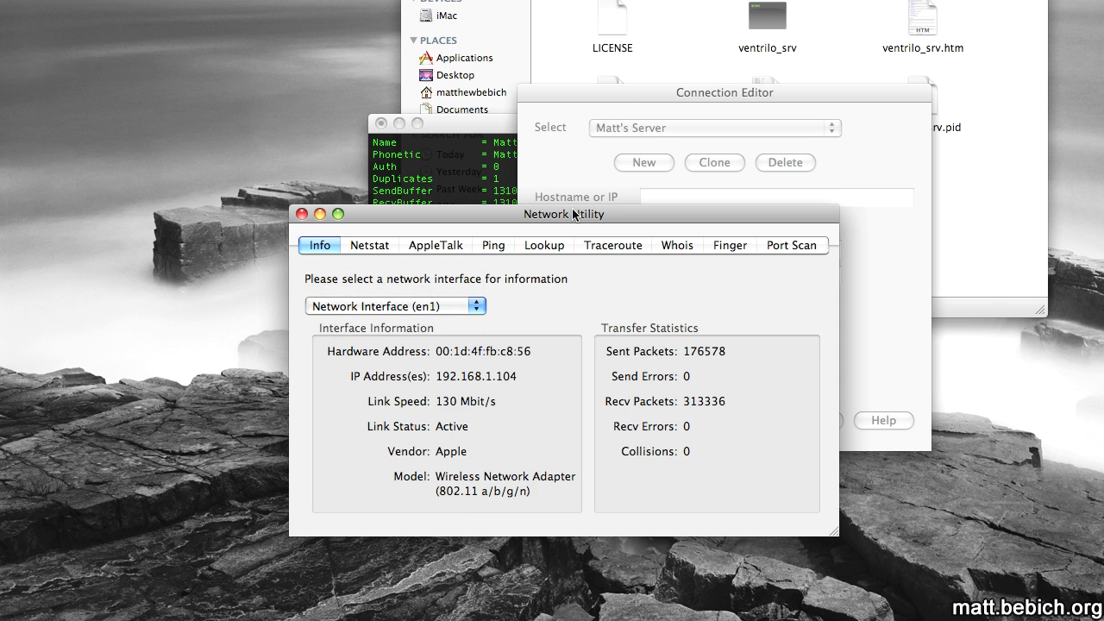
drag(574, 213, 706, 168)
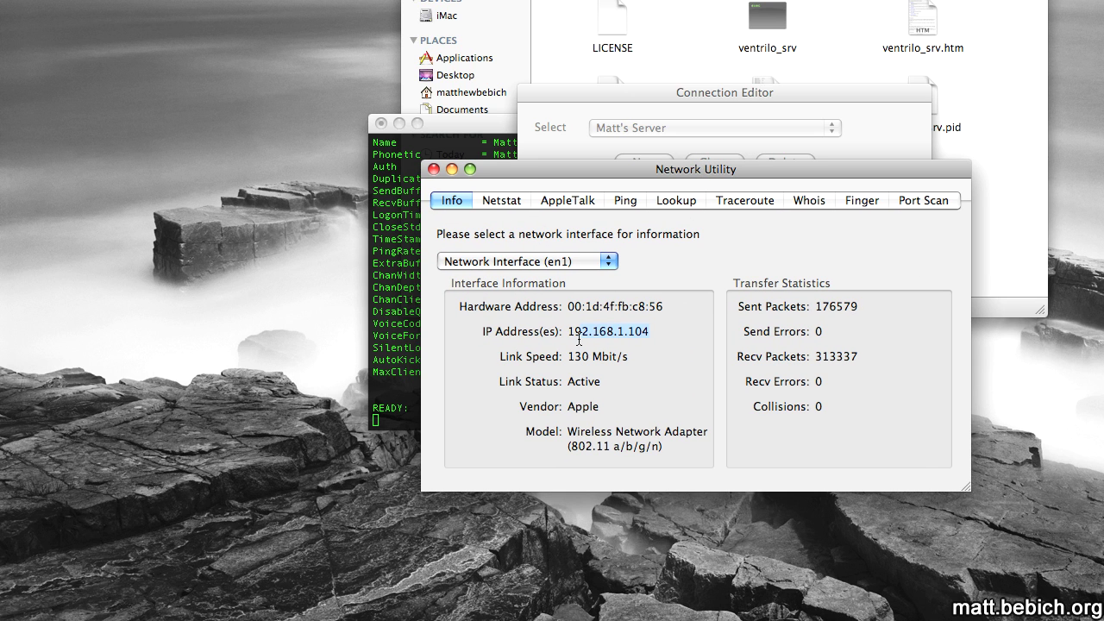
Set the new entry's hostname to 192.168.1.104, save it and connect to the server.
key(super+c)
key(super+q)
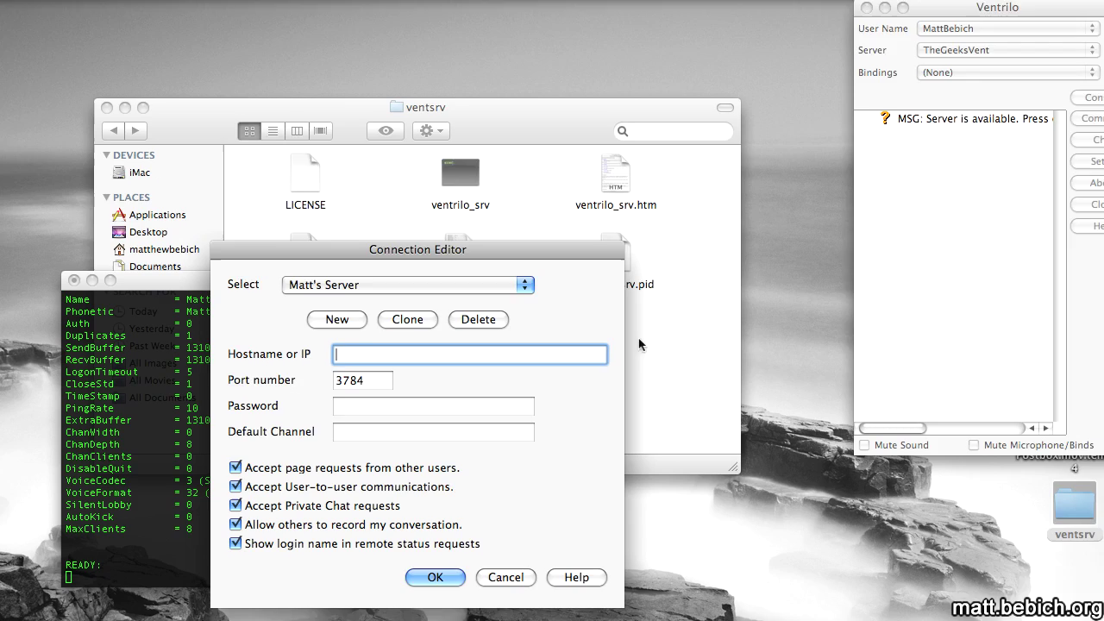
key(super+v)
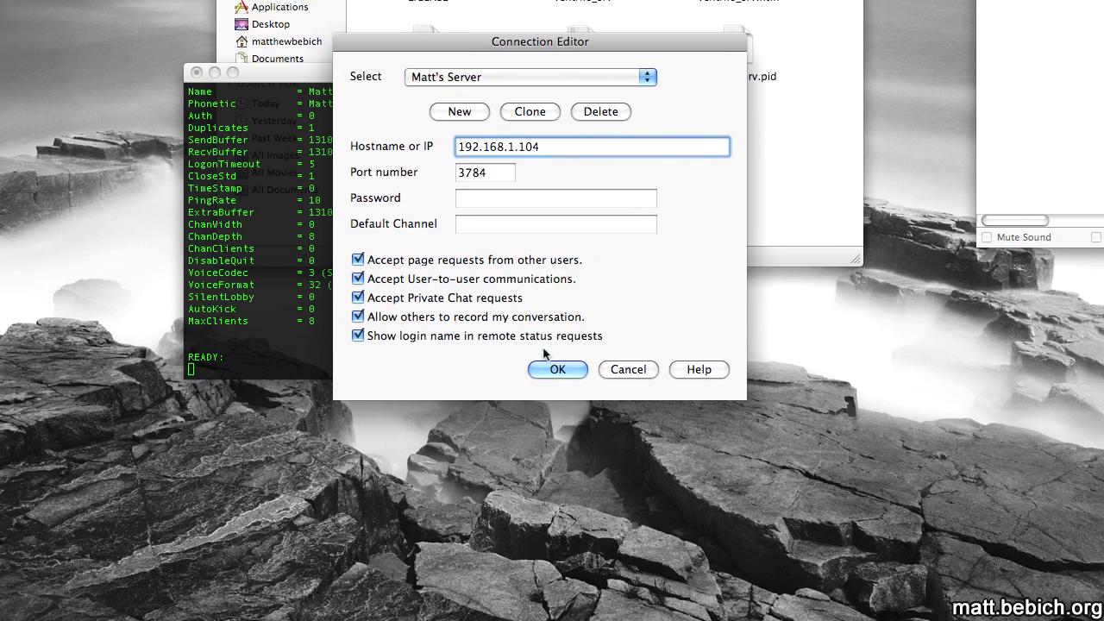
click(557, 369)
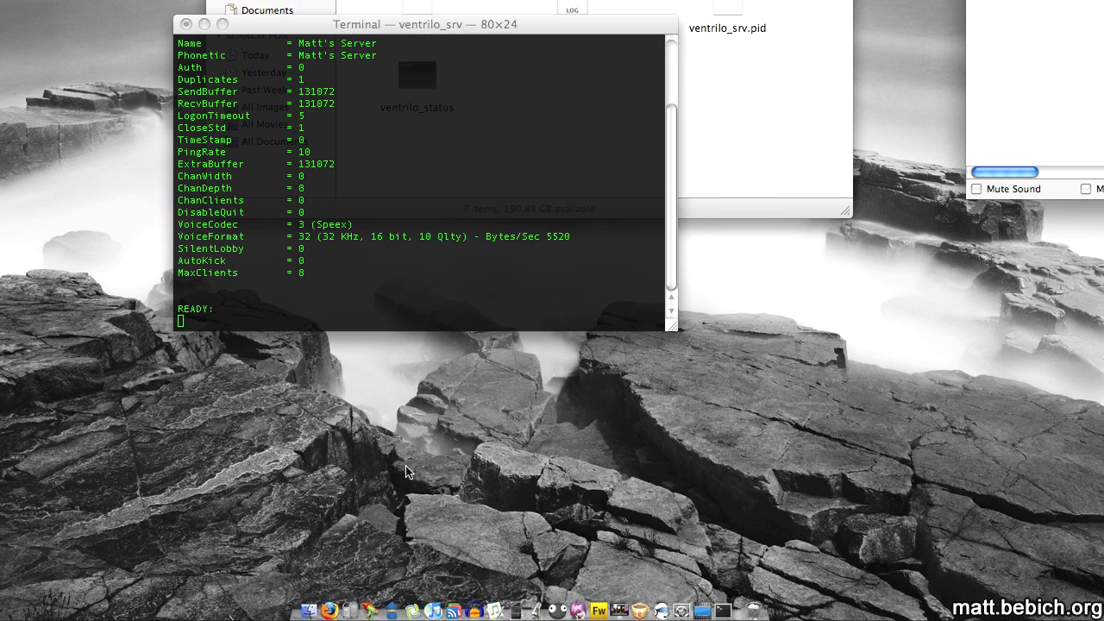
click(1066, 119)
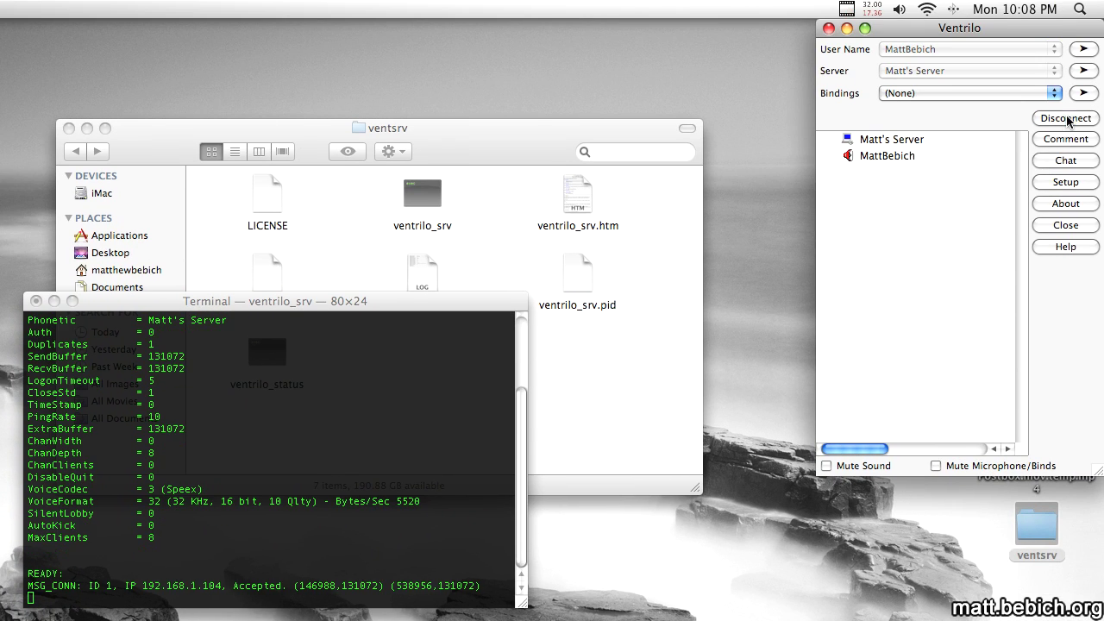
Log in through Server Admin > Login... with the admin password.
right_click(907, 141)
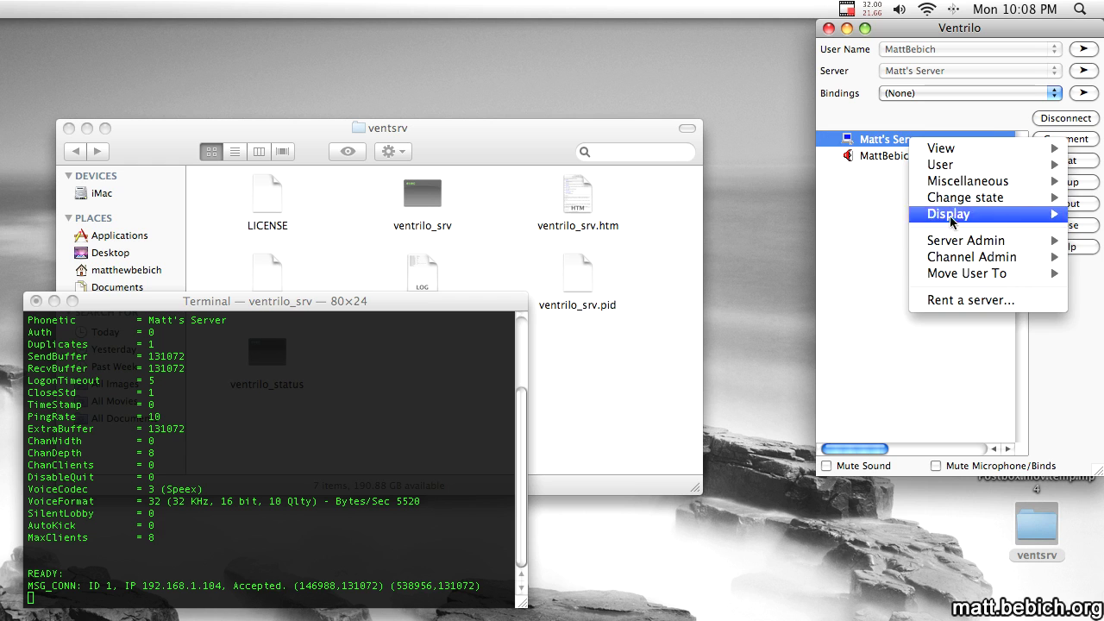
mouse_move(956, 246)
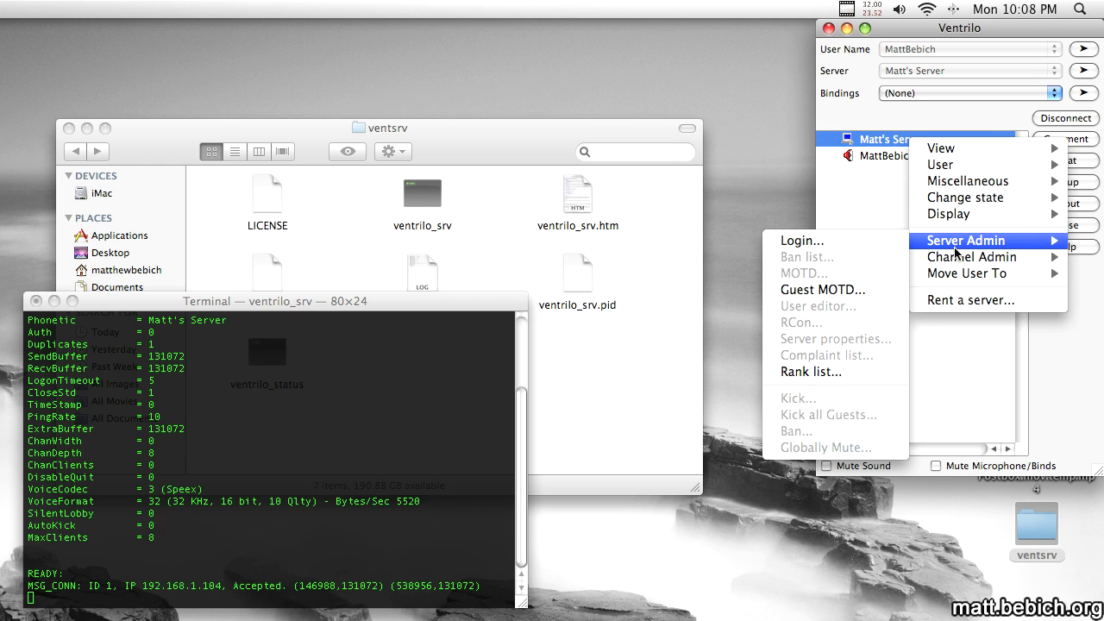
click(831, 245)
text(pass)
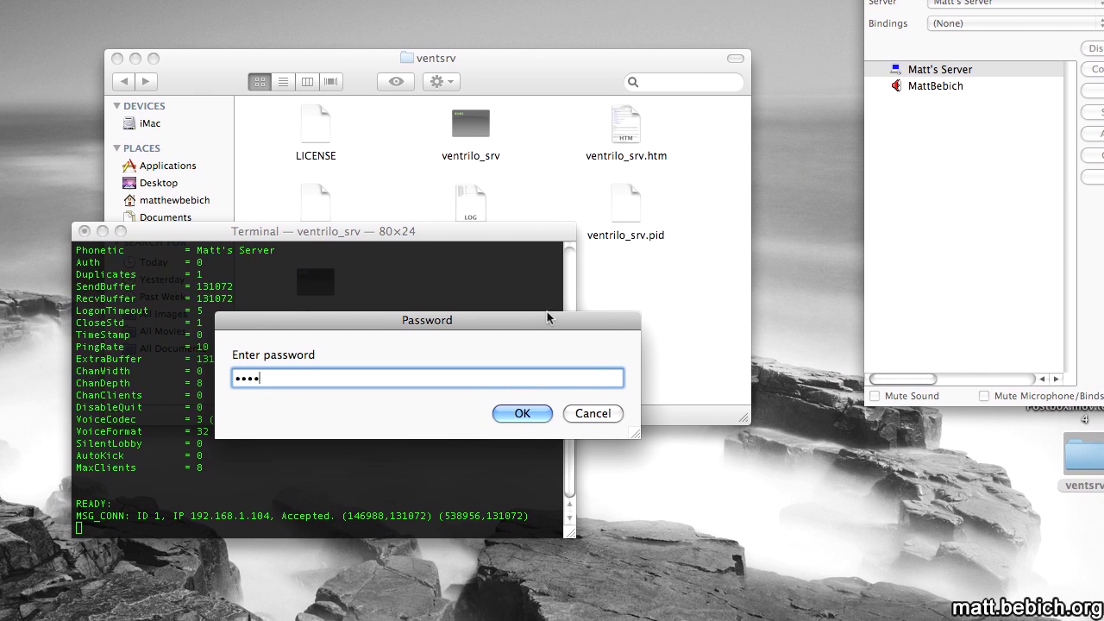
key(BackSpace)
key(BackSpace)
key(BackSpace)
key(BackSpace)
text(p)
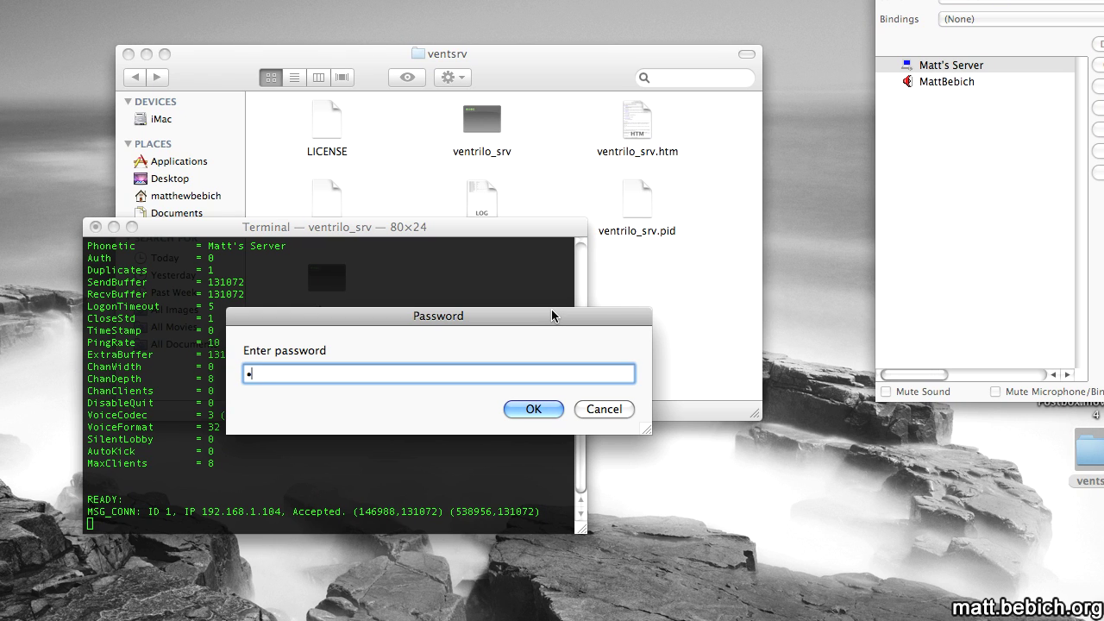
text(assword)
key(Return)
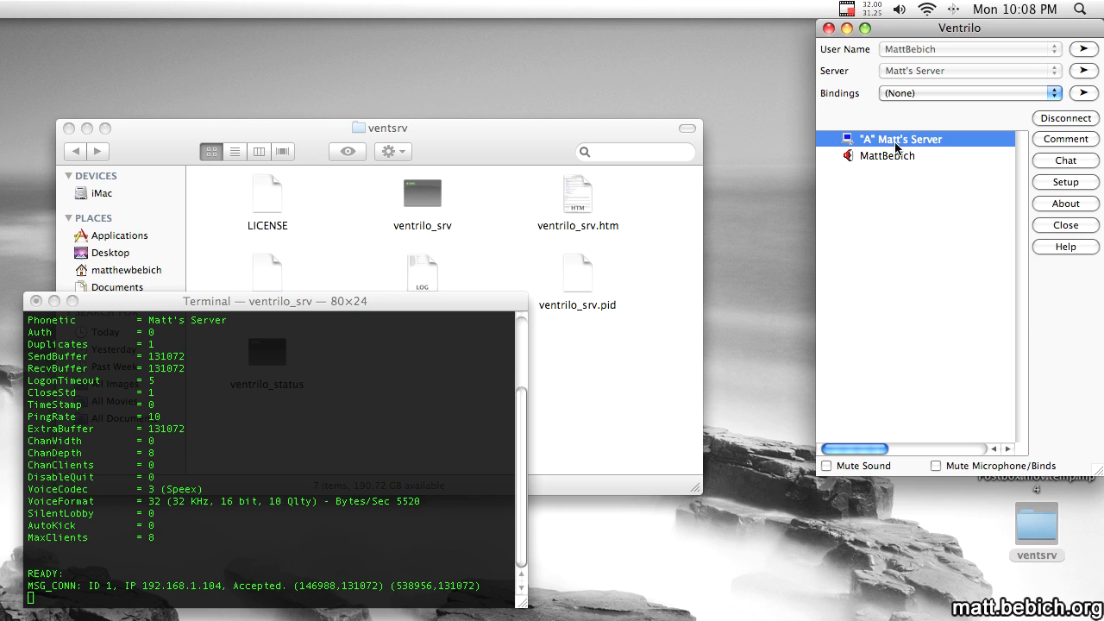
right_click(897, 148)
mouse_move(935, 240)
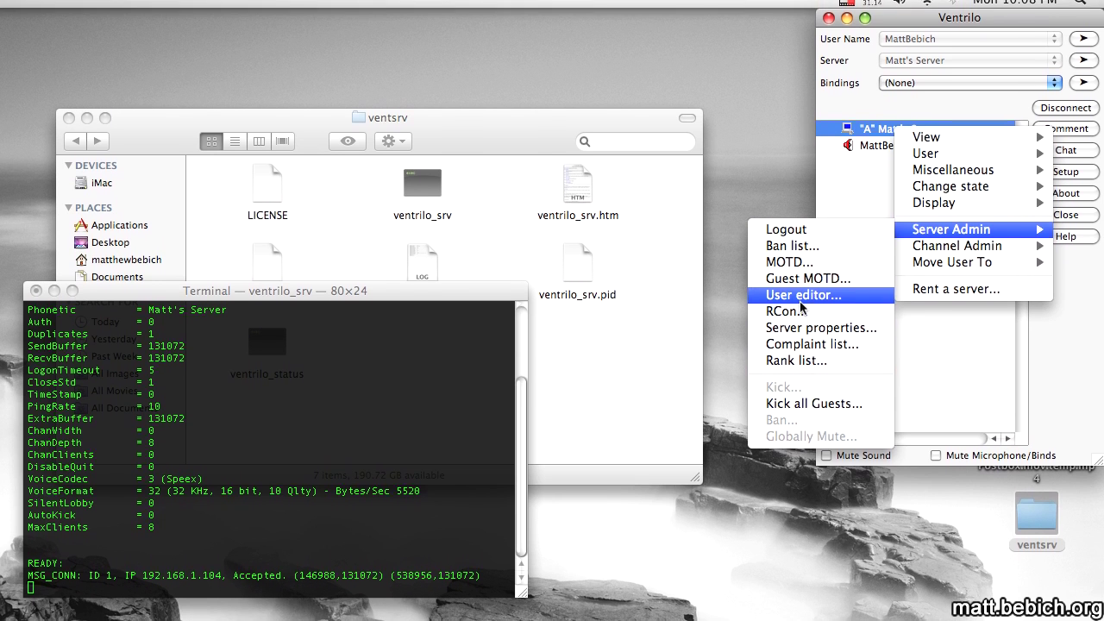
Open the User Editor and pick the new user's login name from the list.
click(800, 298)
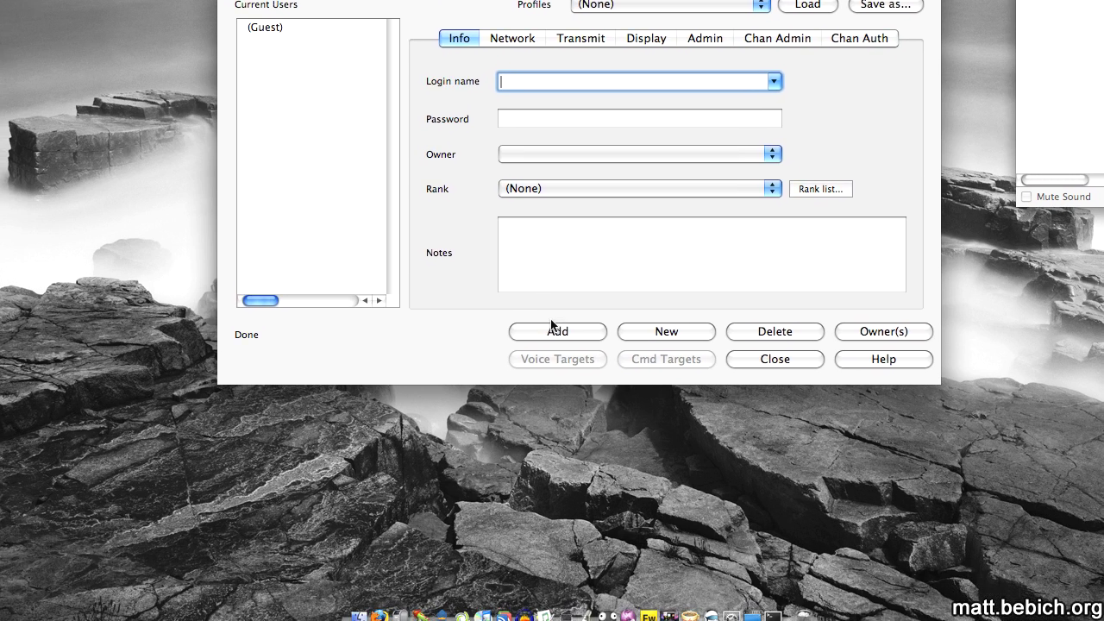
click(552, 325)
click(711, 0)
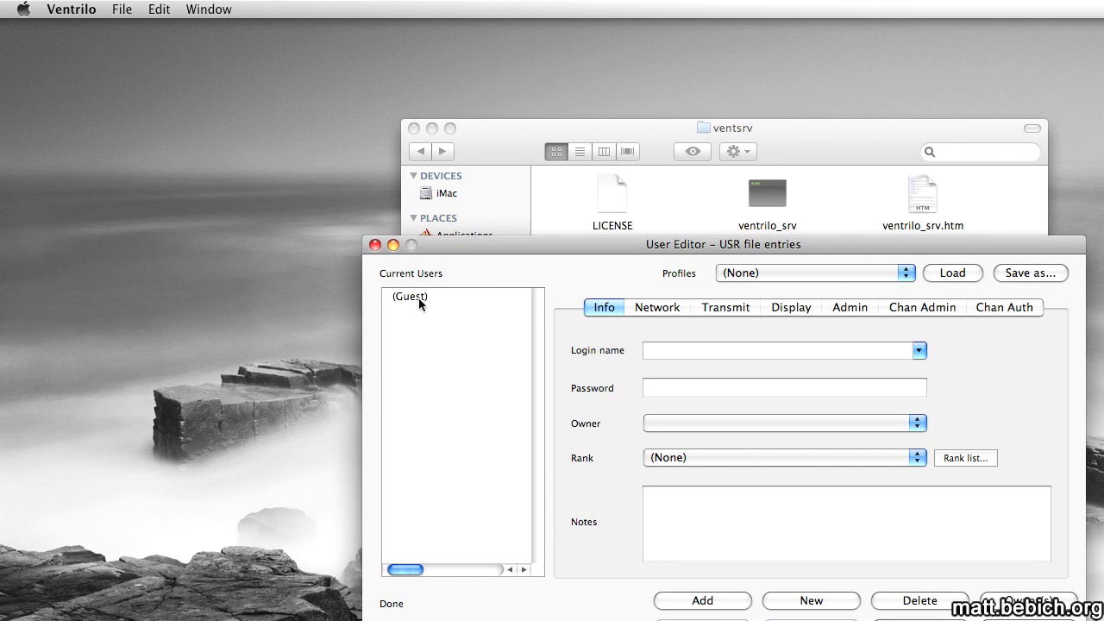
click(418, 298)
click(441, 357)
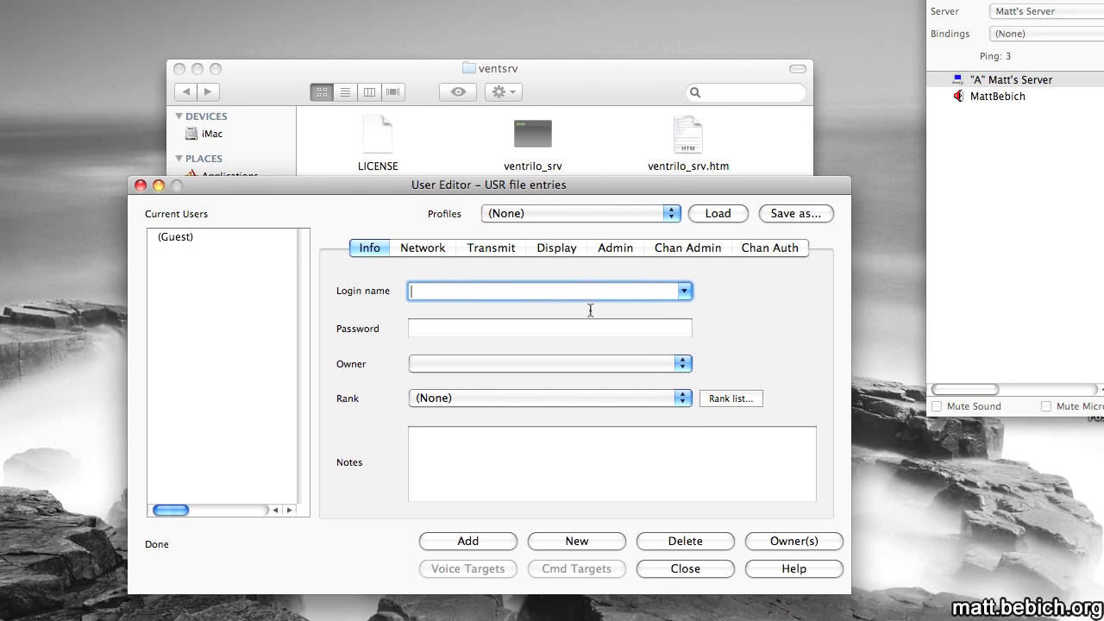
click(682, 291)
click(634, 328)
click(666, 297)
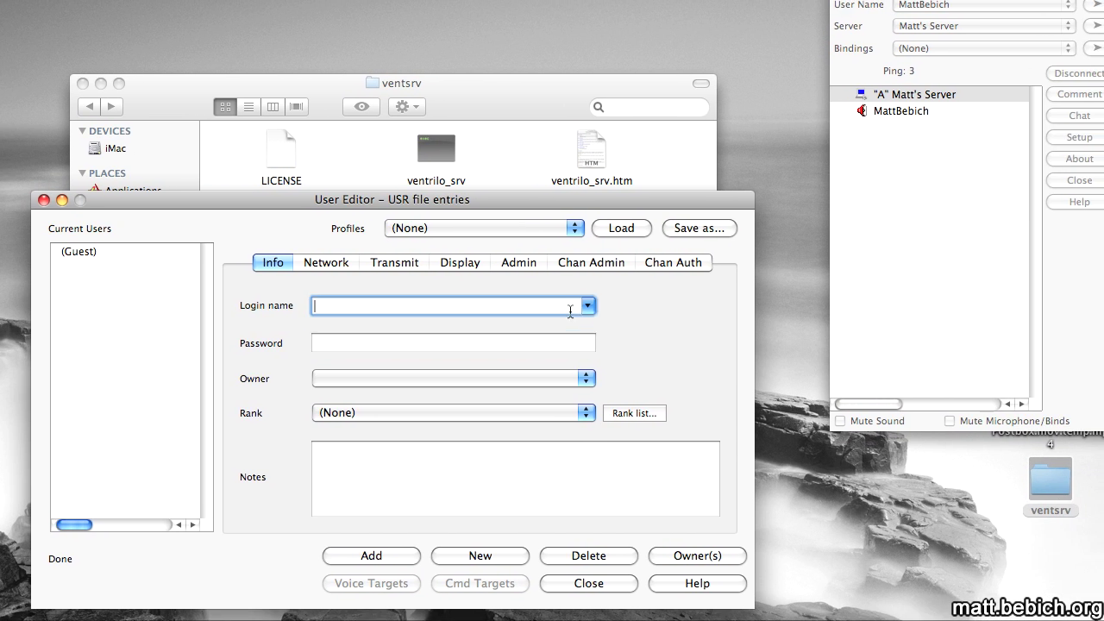
click(587, 305)
click(517, 322)
Give the user a password, rank (None) and the Ultimate profile, then add them.
click(388, 344)
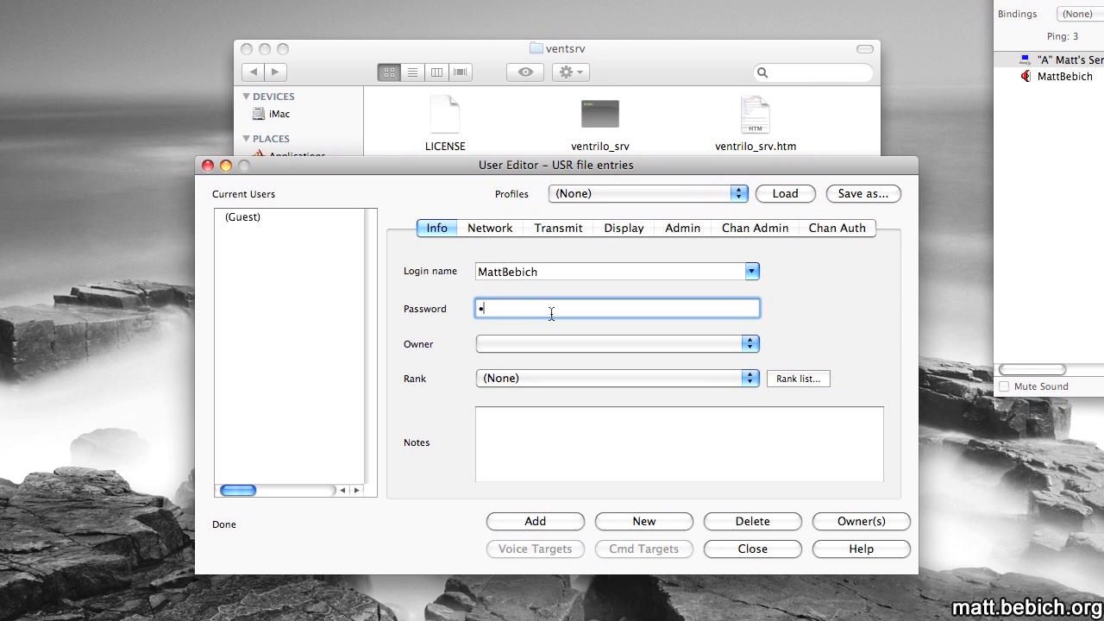
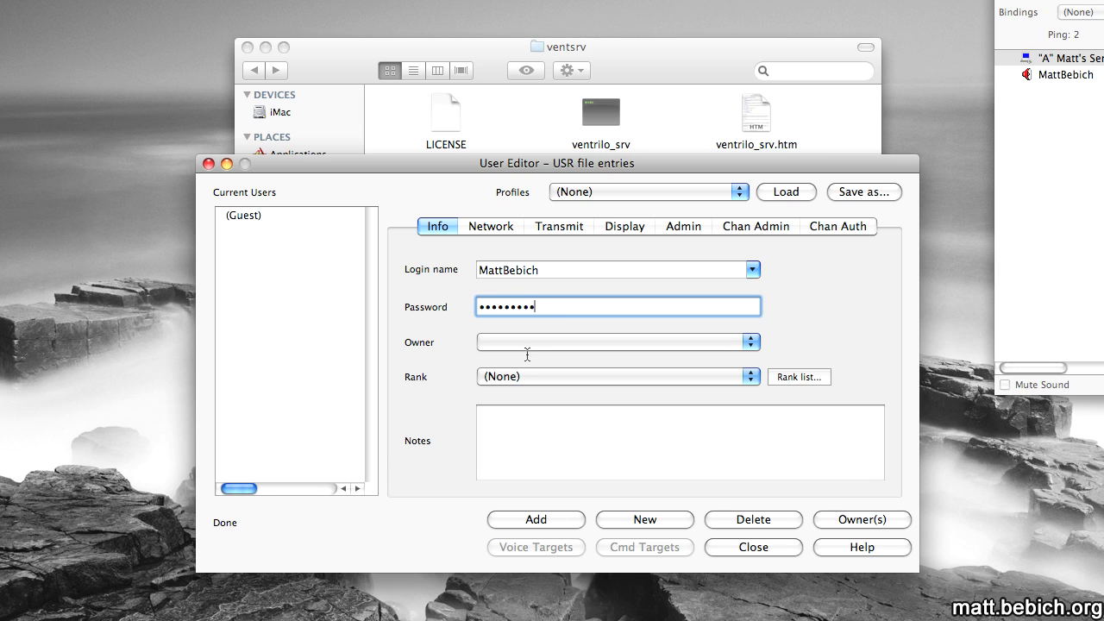
click(581, 376)
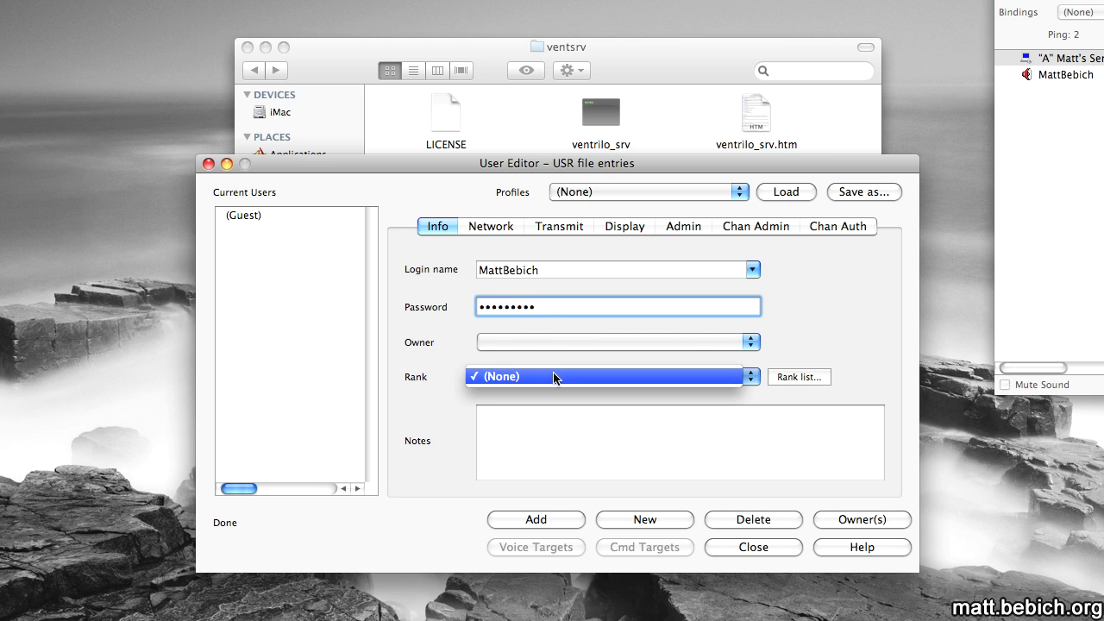
click(557, 376)
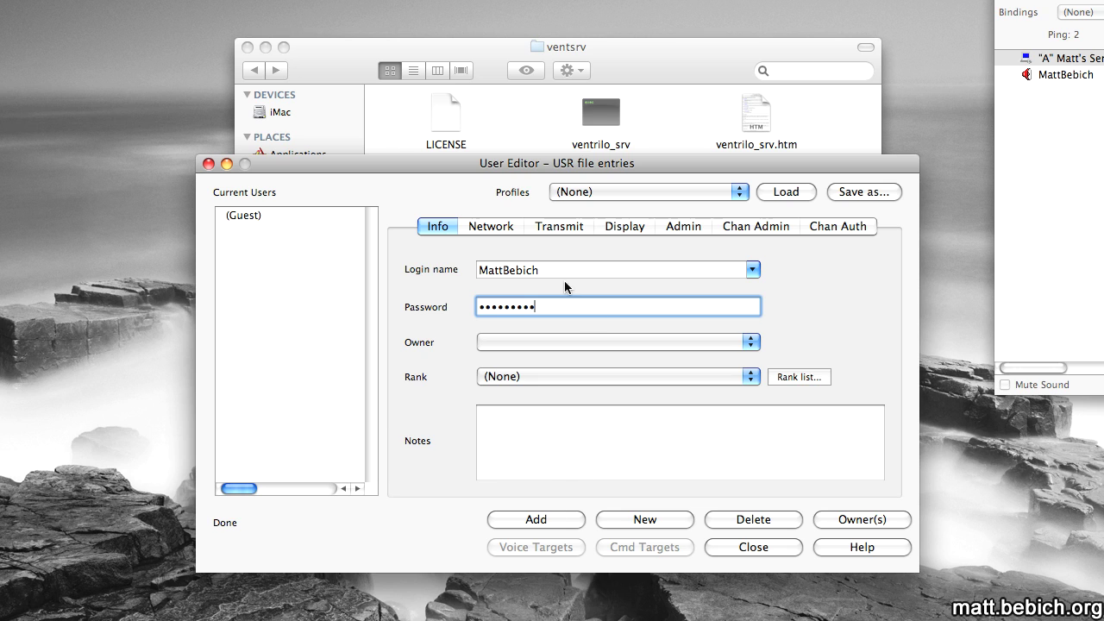
click(610, 199)
click(641, 216)
click(565, 518)
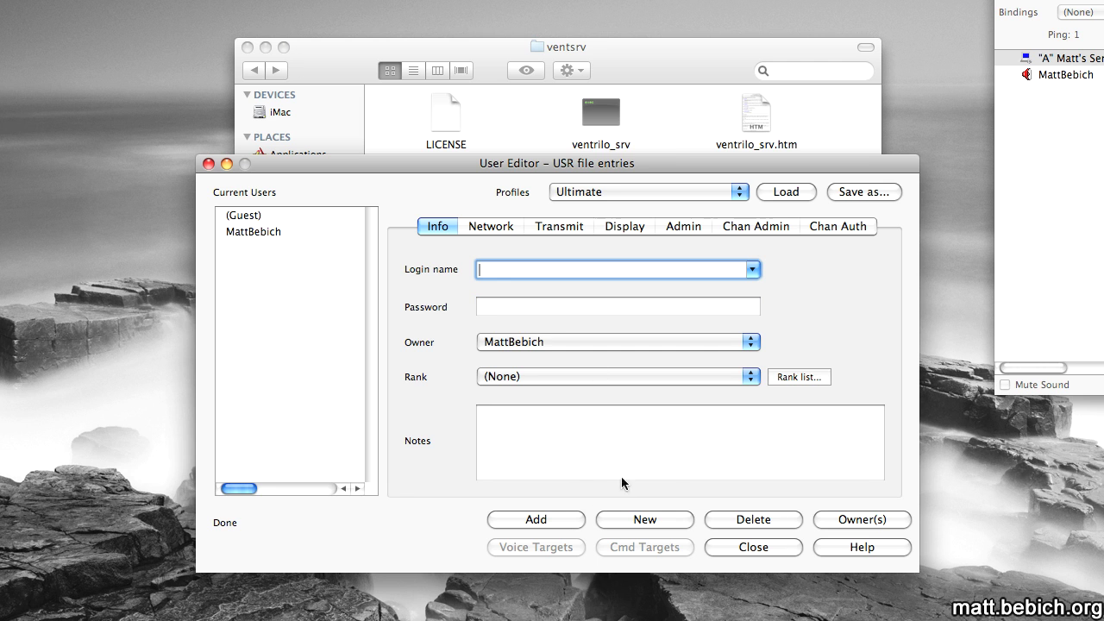
Close the User Editor, disconnect, save the user password in the connection entry and reconnect.
click(751, 547)
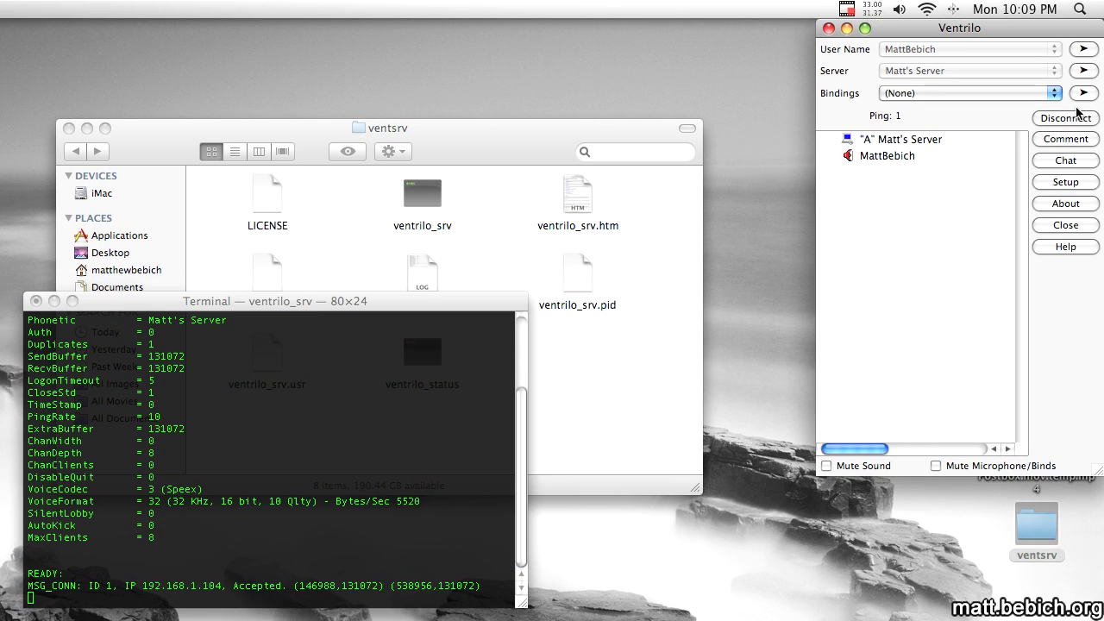
click(1076, 116)
click(1083, 71)
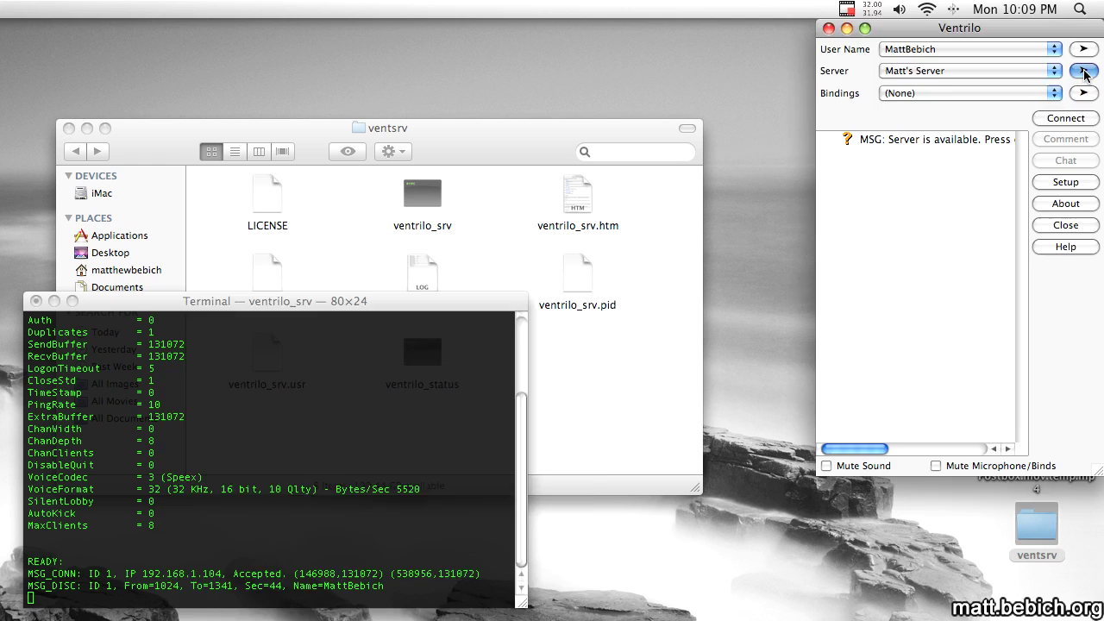
click(462, 345)
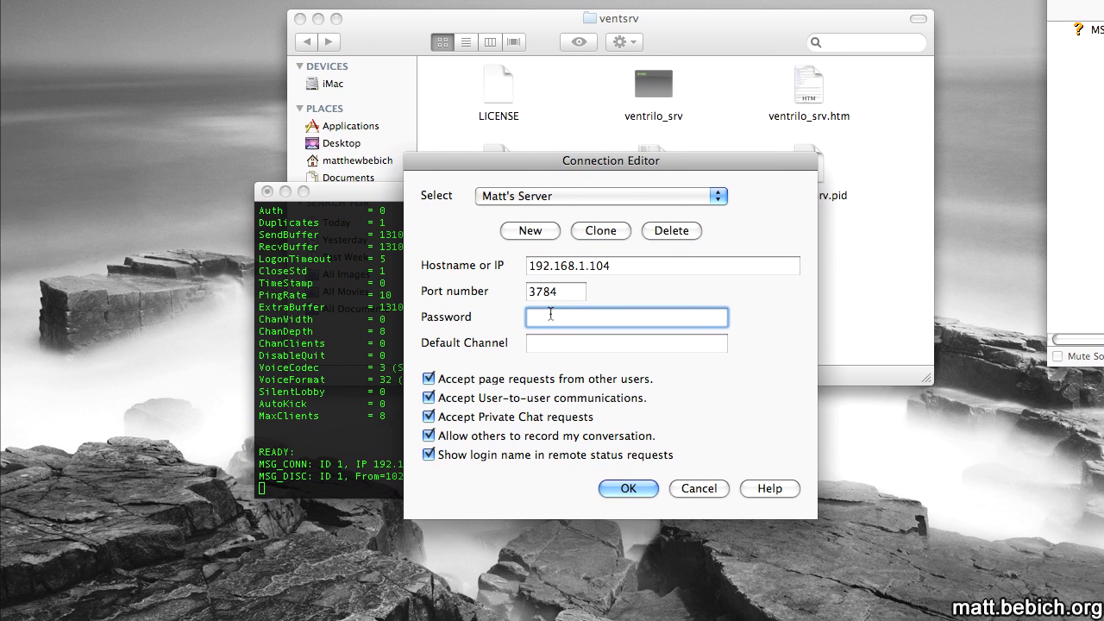
text(••••••••••)
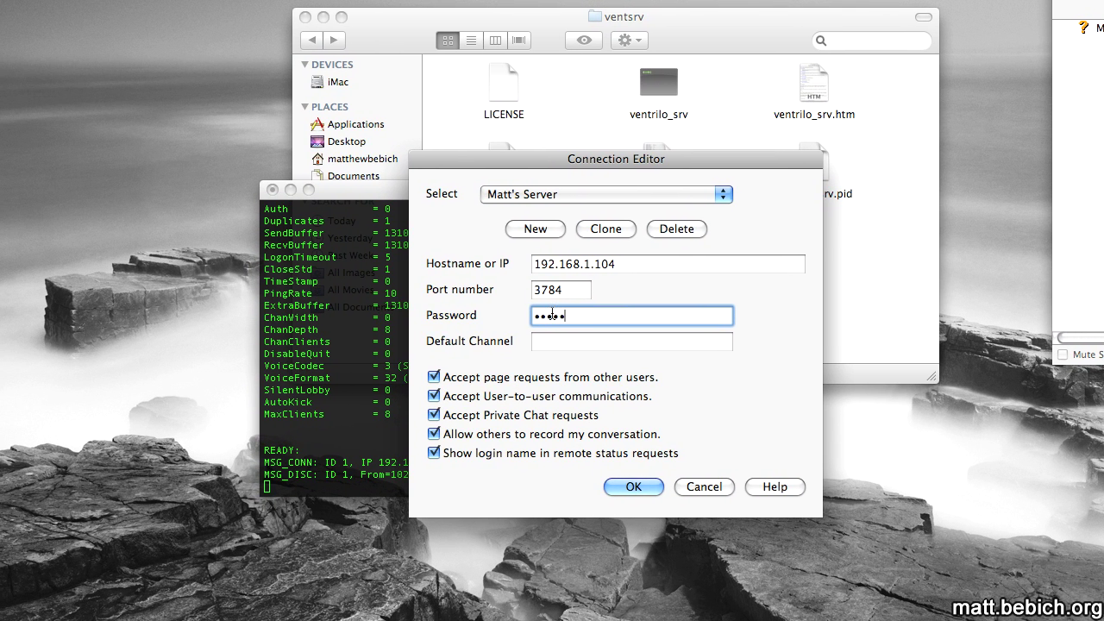
key(Return)
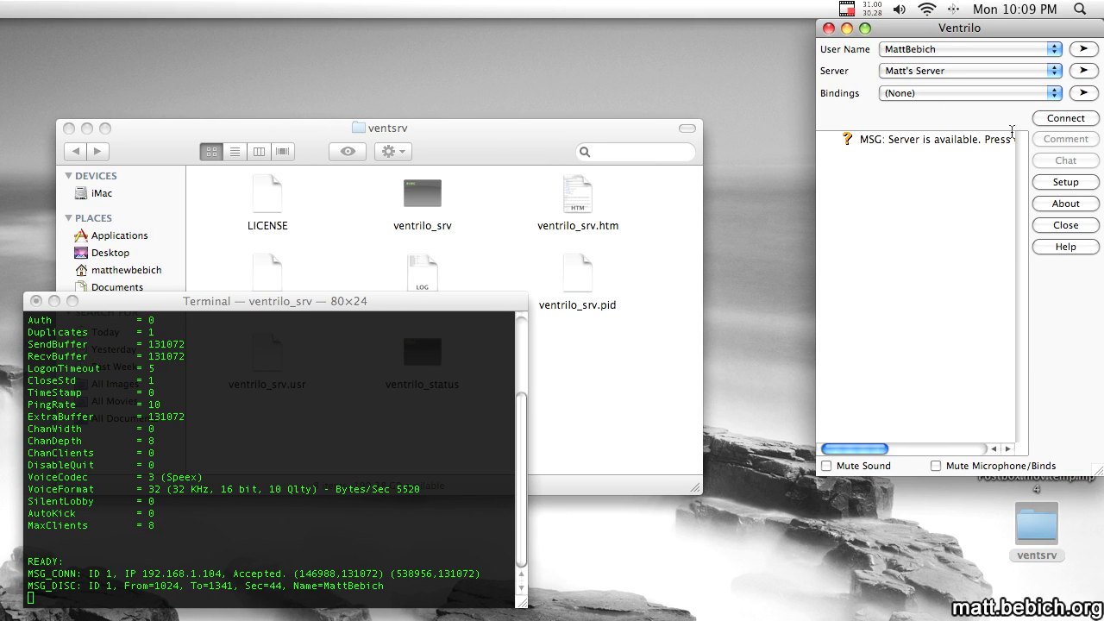
click(1065, 119)
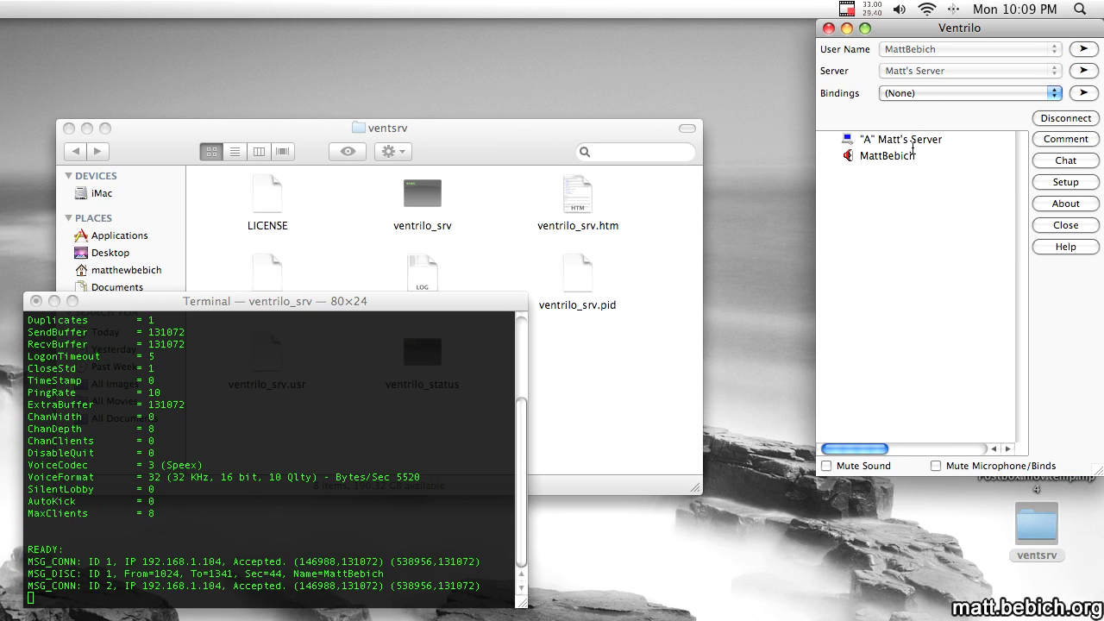
Create a channel named live.bebich.org with sound events disabled.
right_click(870, 144)
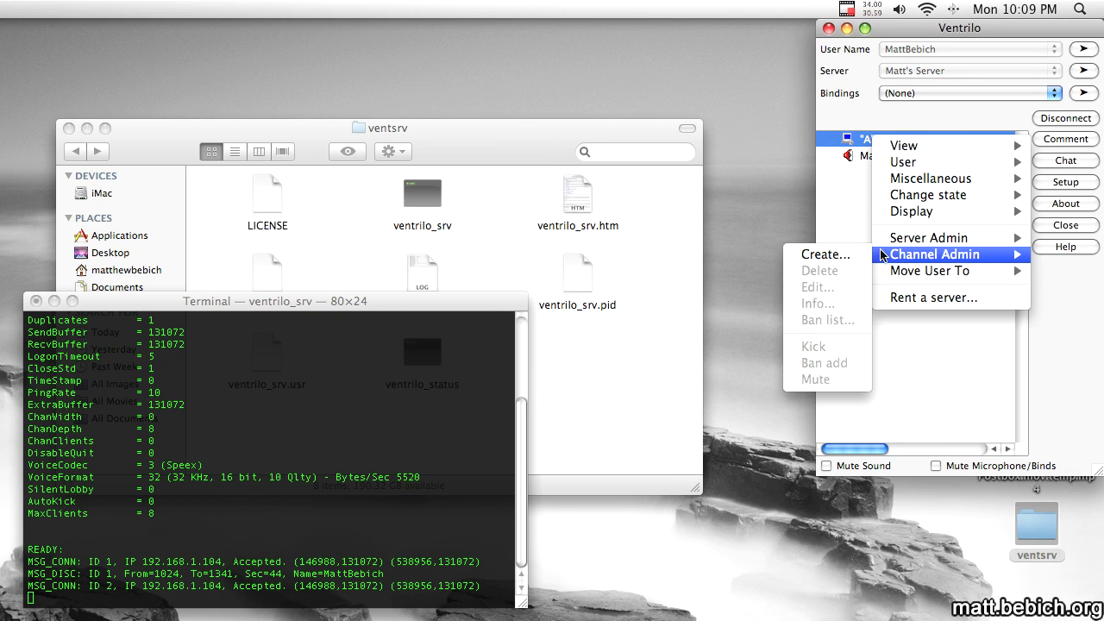
click(849, 256)
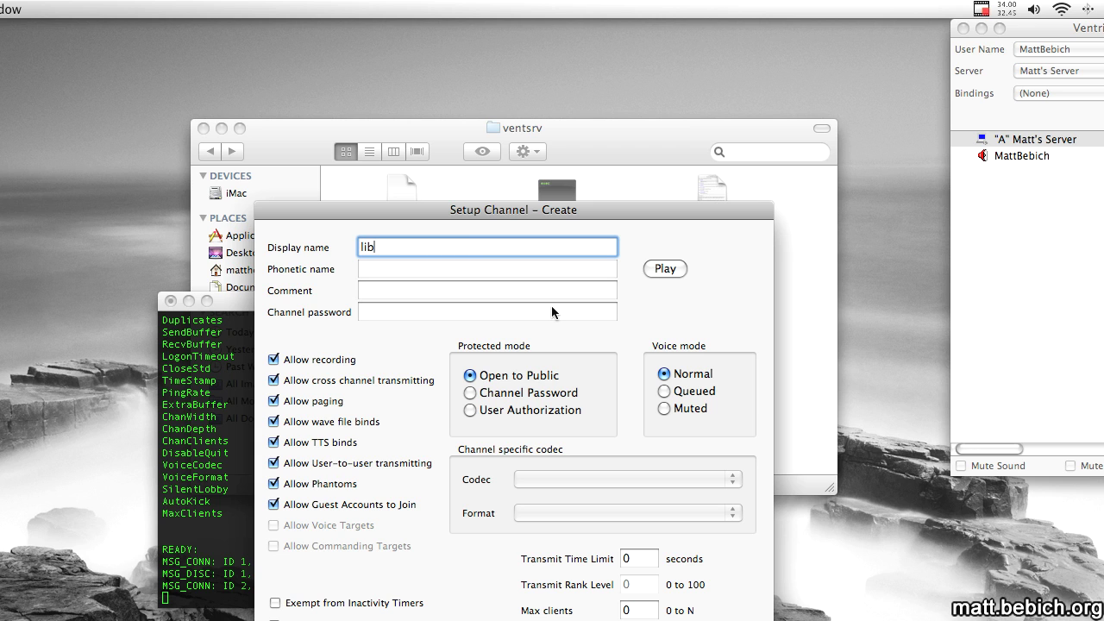
text(live.bebich.org)
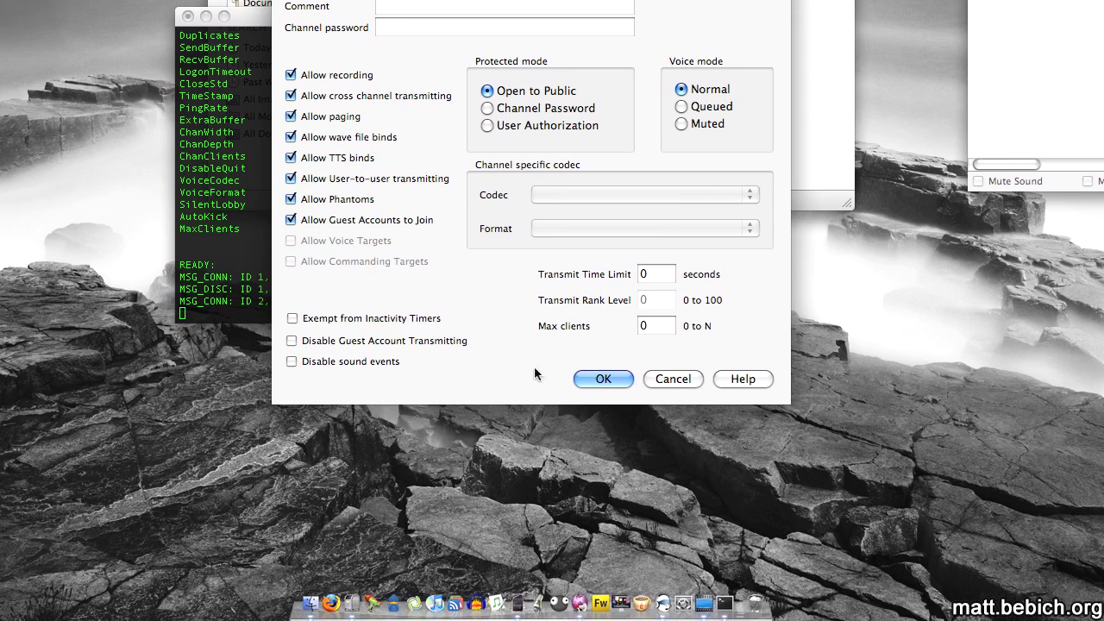
click(222, 362)
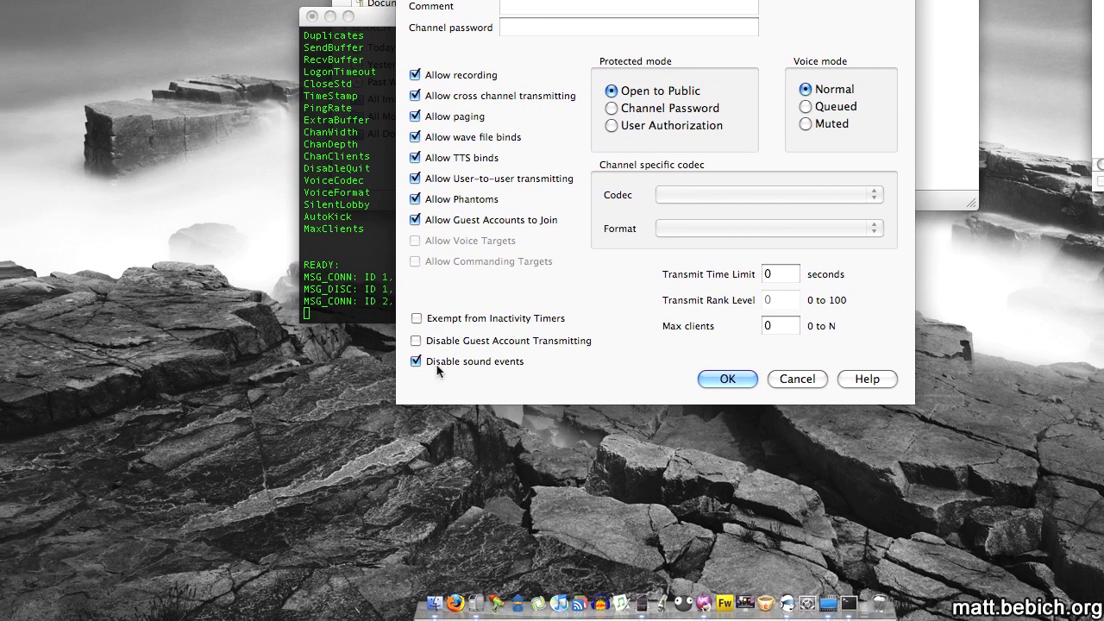
click(622, 378)
Join the live.bebich.org channel and glance at its Channel Admin options without changes.
double_click(929, 170)
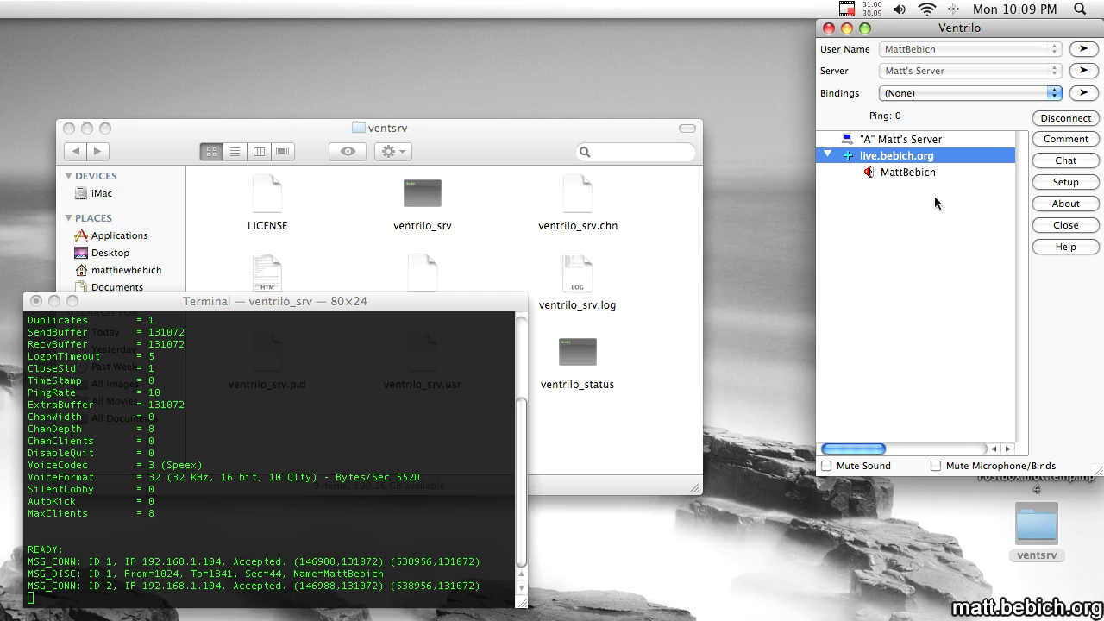
right_click(882, 167)
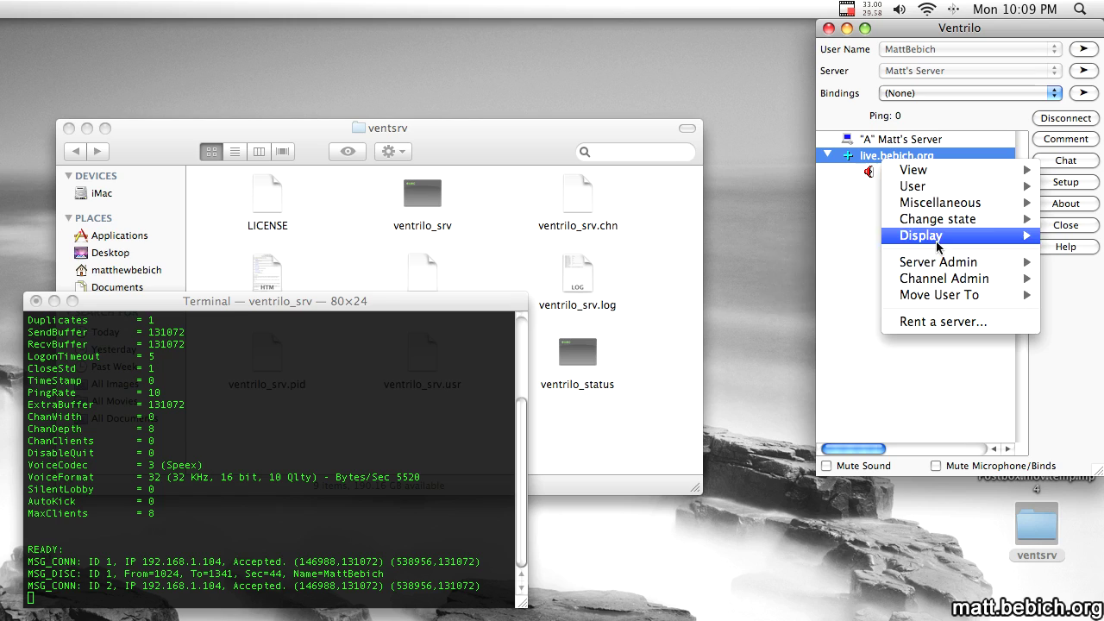
mouse_move(933, 283)
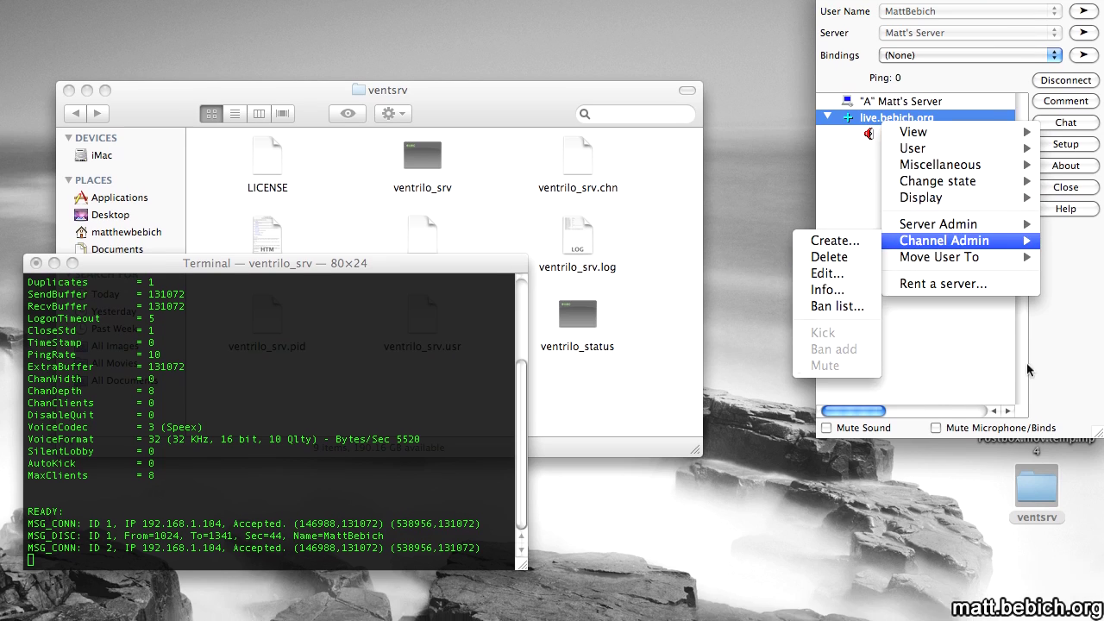
click(457, 462)
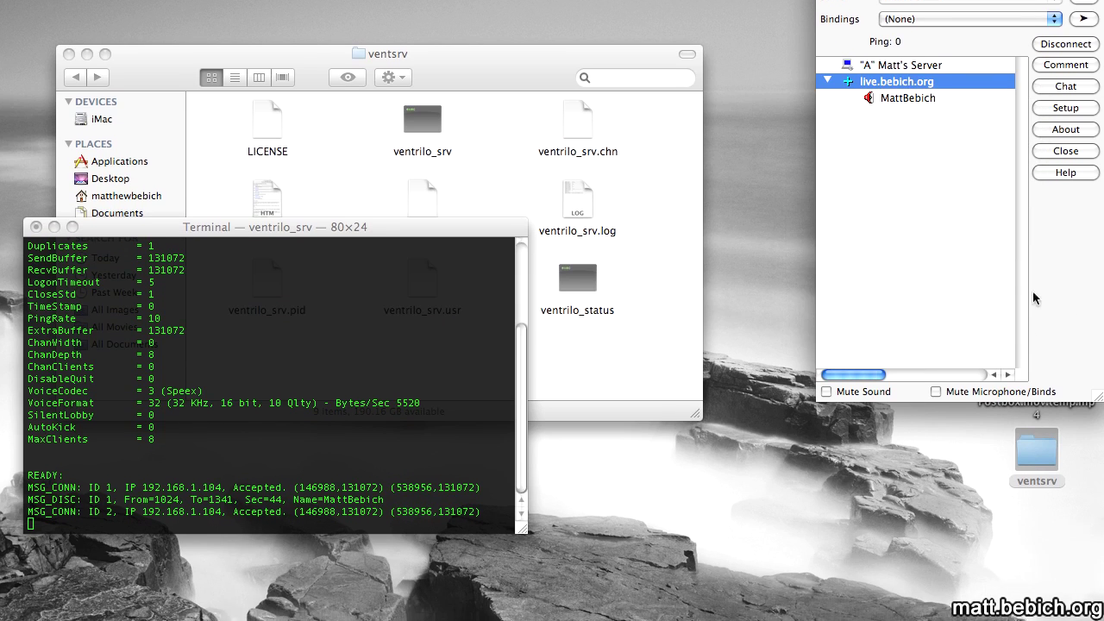
Launch Firefox, then confirm Matt's Server connection uses port 3784 and reconnect Ventrilo.
click(611, 315)
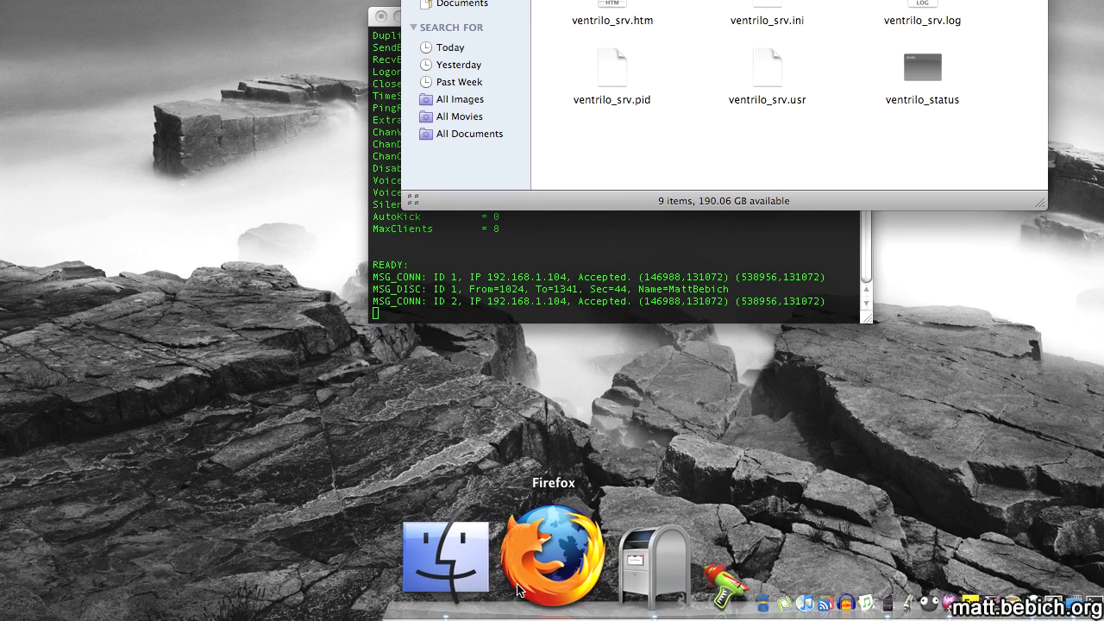
click(518, 589)
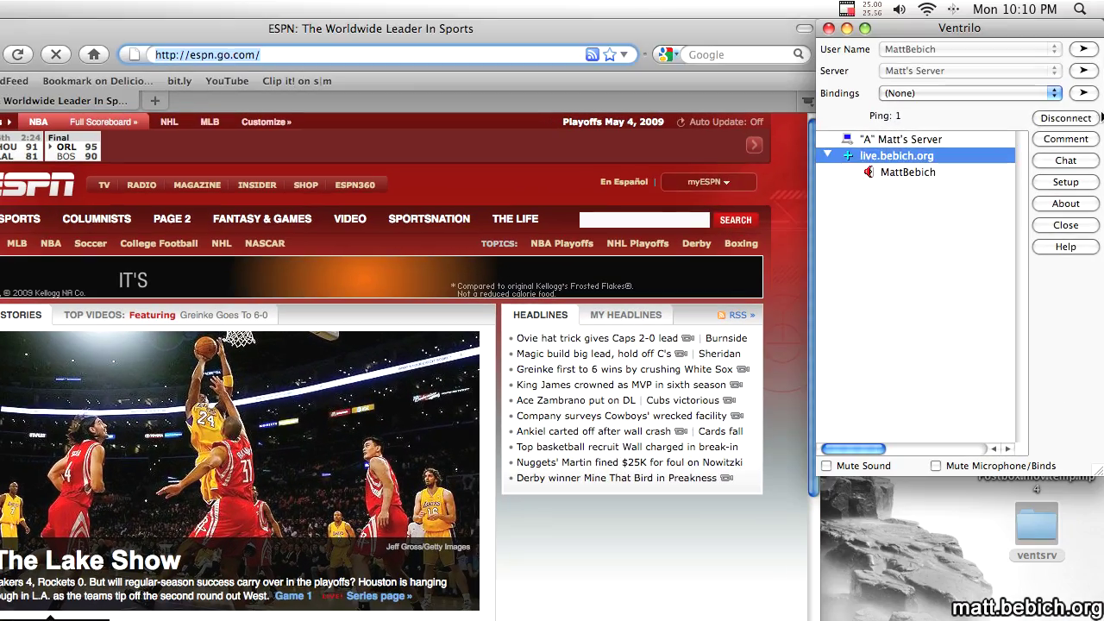
click(1064, 116)
click(1083, 72)
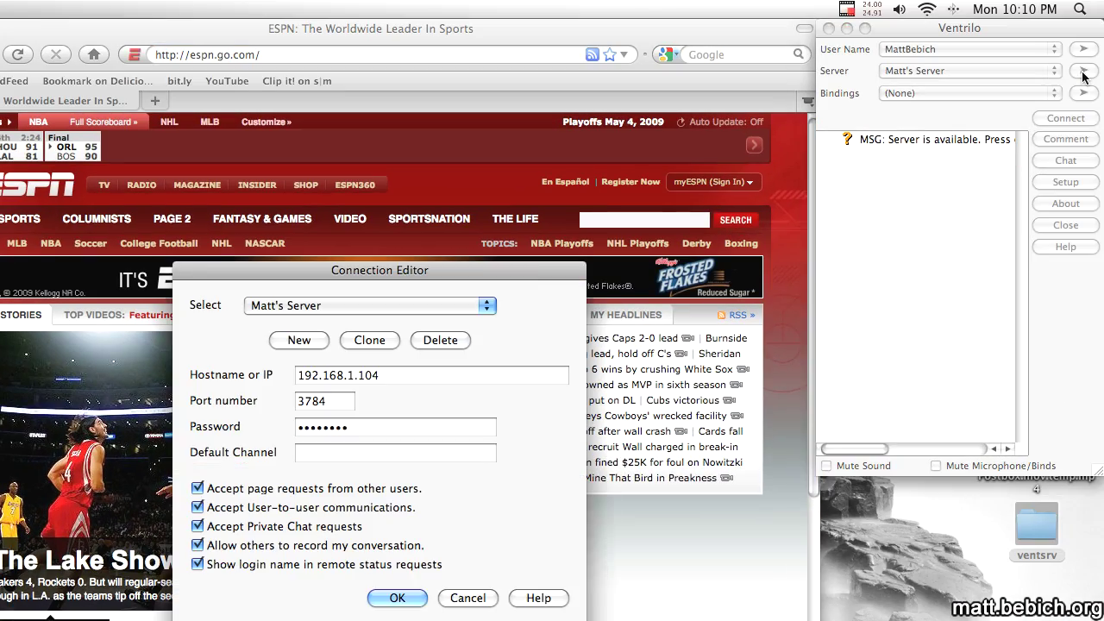
double_click(331, 401)
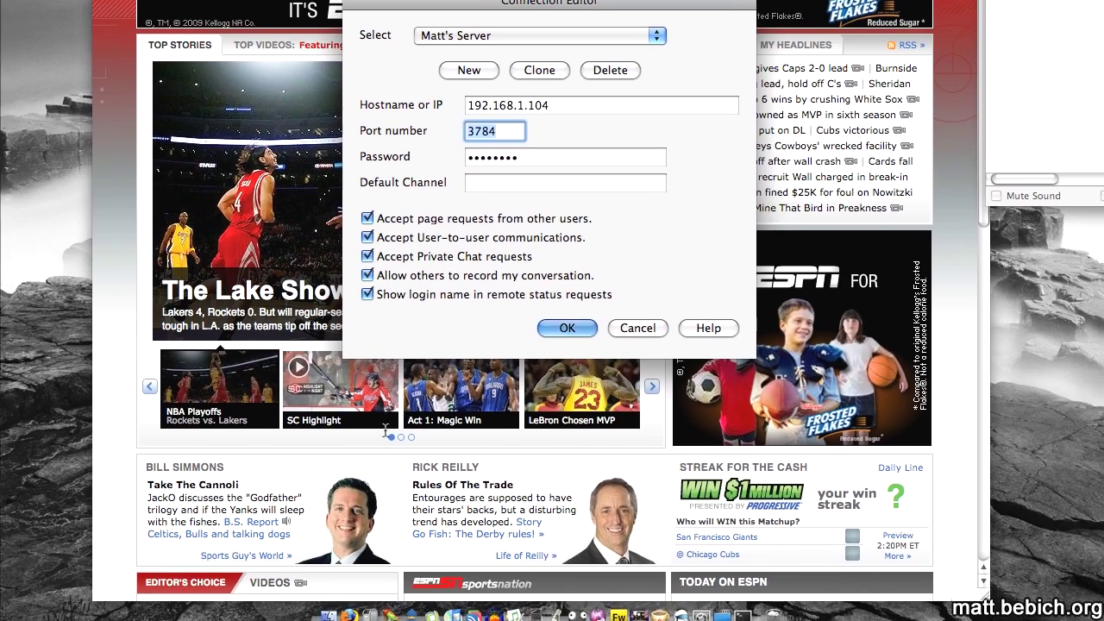
click(569, 344)
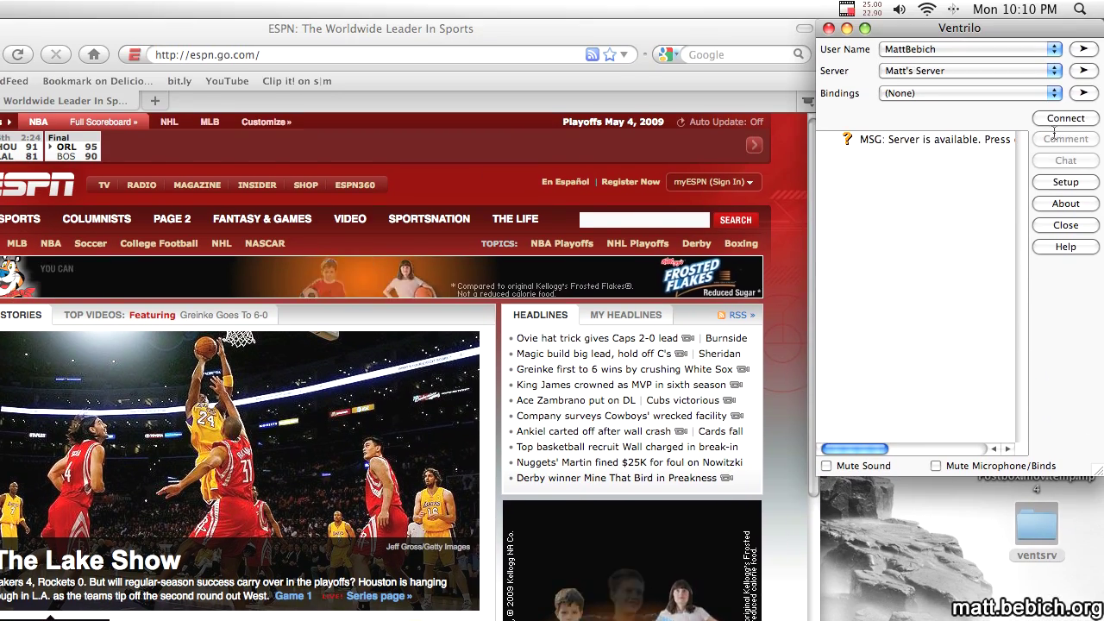
Load the router admin page at 192.168.1.1, sign in with the router credentials, and decline saving the password.
click(404, 55)
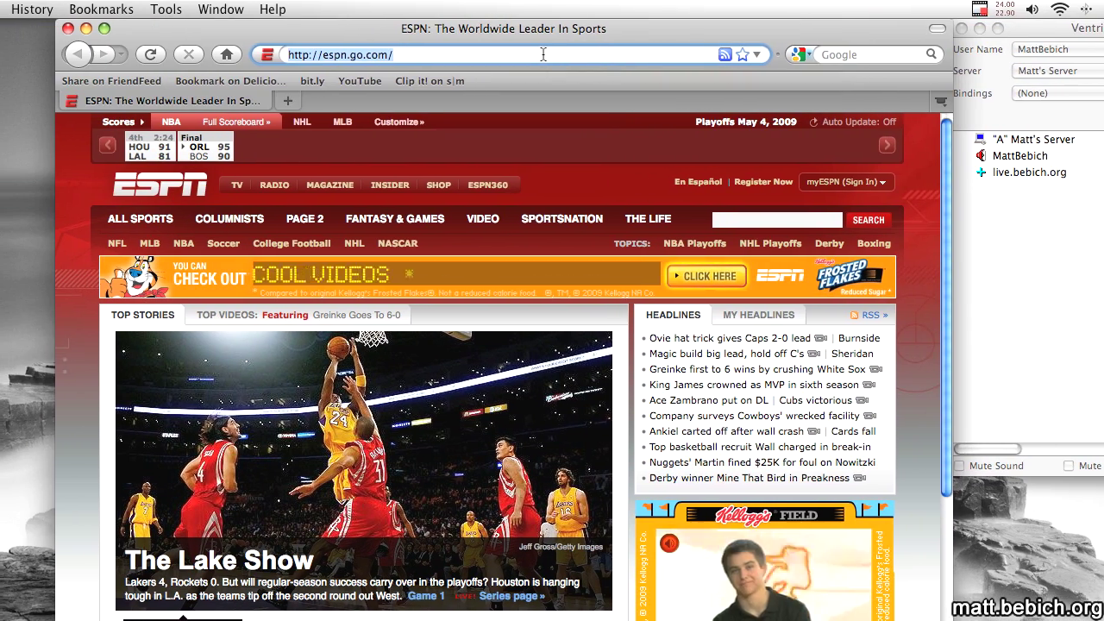
text(192.1.)
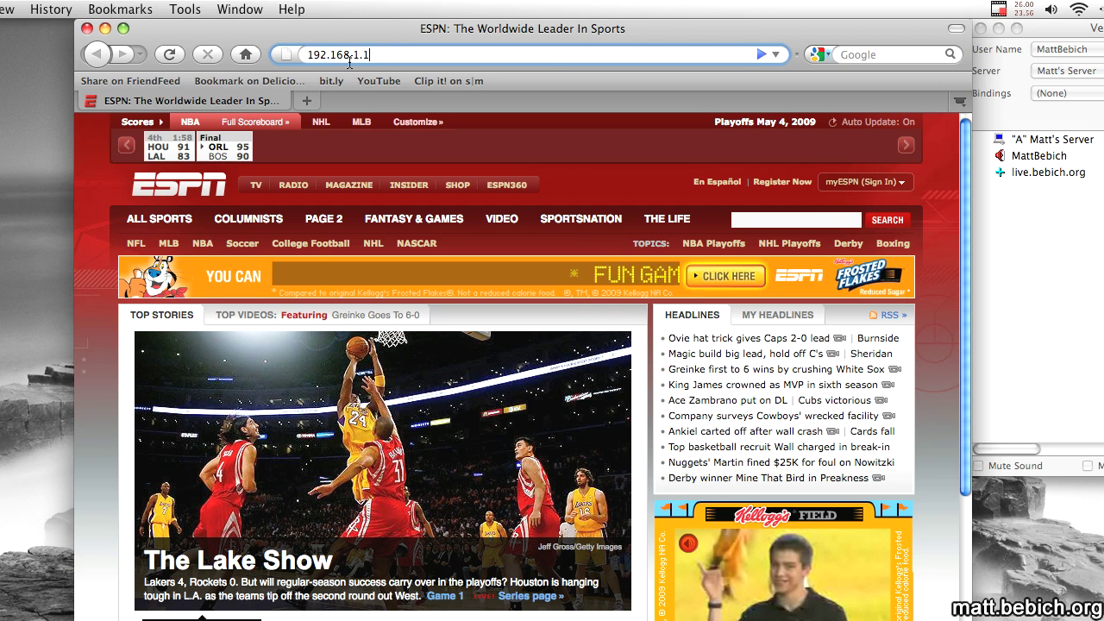
key(Return)
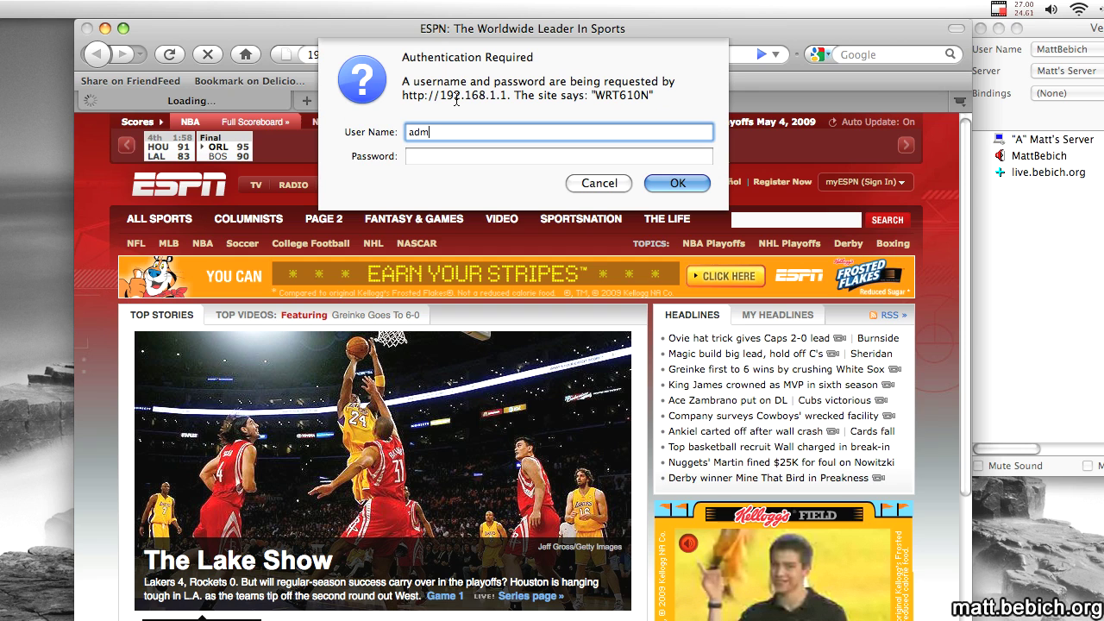
key(Tab)
key(Return)
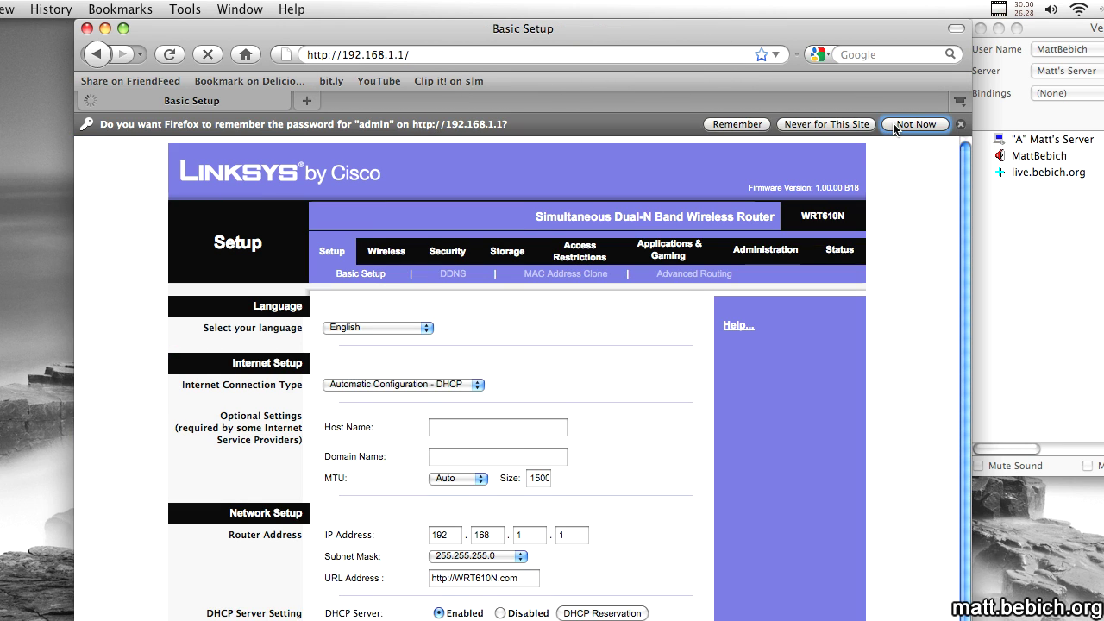
click(895, 126)
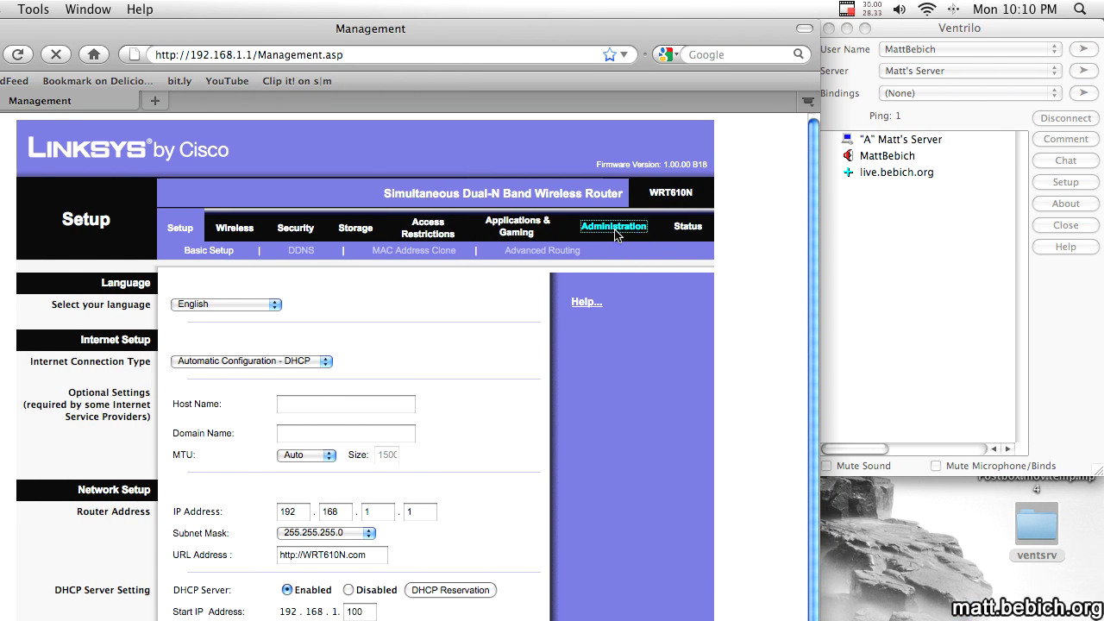
Add a Single Port Forwarding entry named Vent sending port 3784, Both protocols, to 192.168.1.104.
click(509, 223)
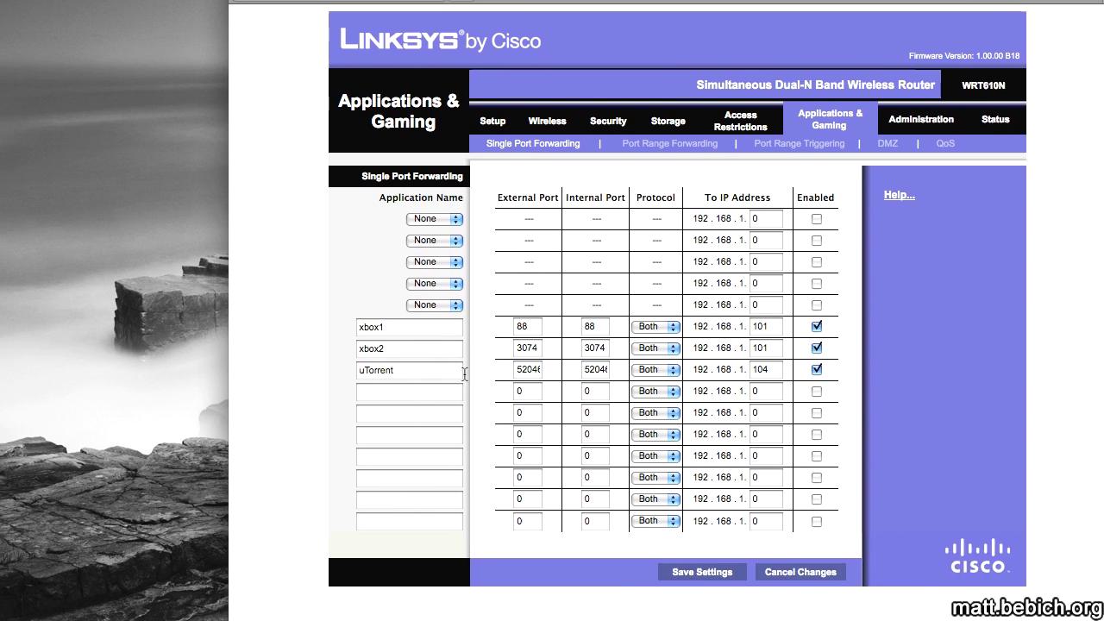
click(167, 501)
text(Vent)
key(Tab)
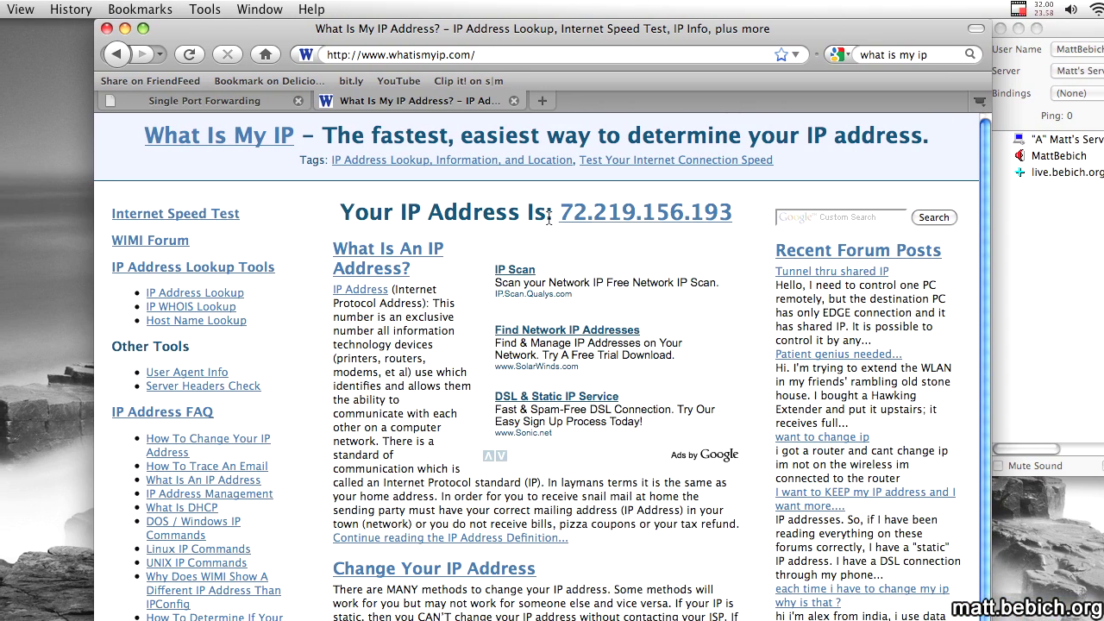
Copy the public IP address from the IP lookup page and close that page.
drag(545, 217, 714, 217)
key(super+c)
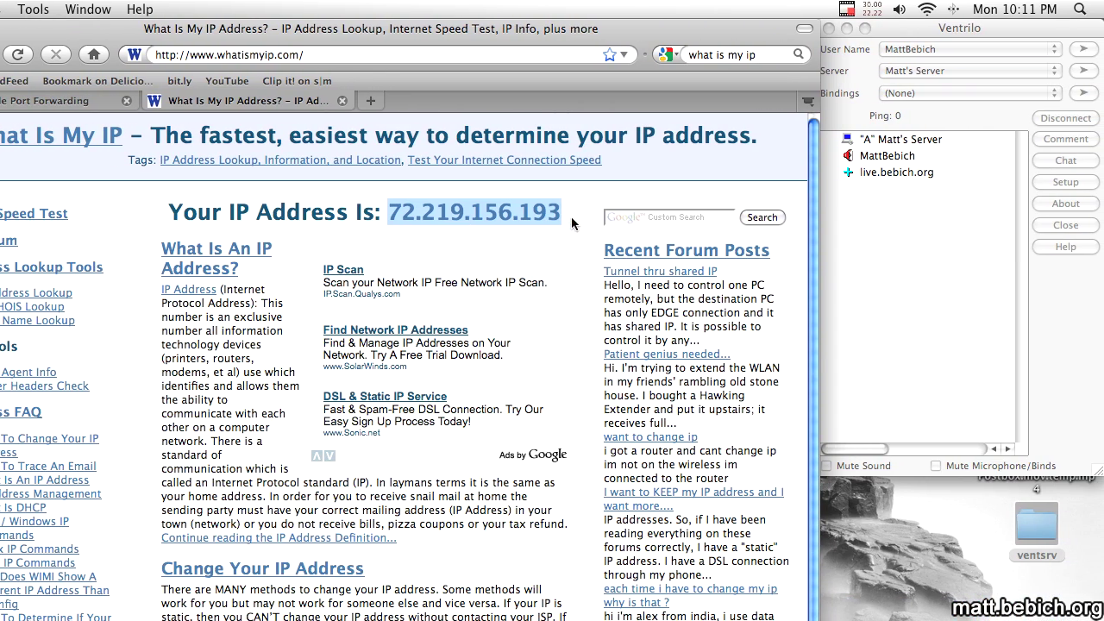
key(super+w)
click(906, 191)
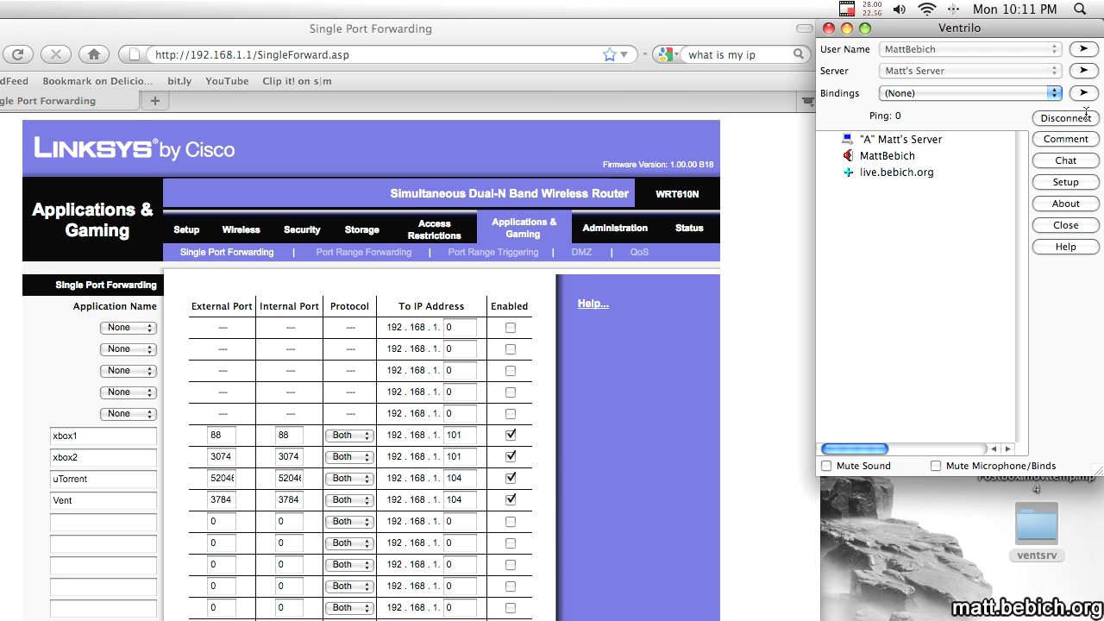
Replace the server hostname 192.168.1.104 with the pasted public IP and rejoin the live.bebich.org channel.
click(1085, 71)
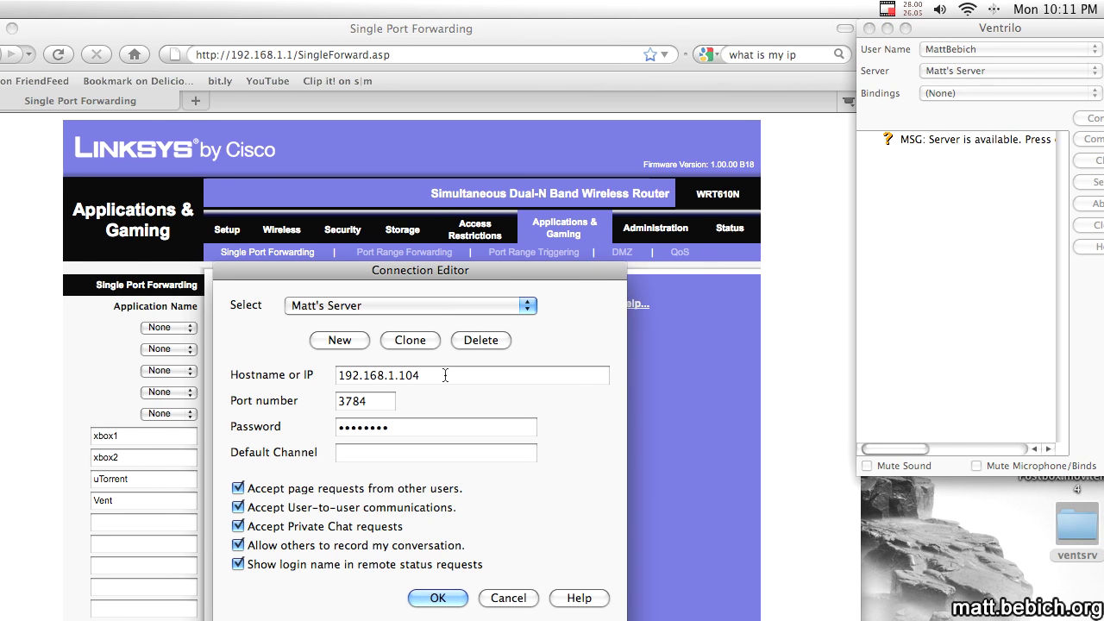
triple_click(371, 375)
key(super+v)
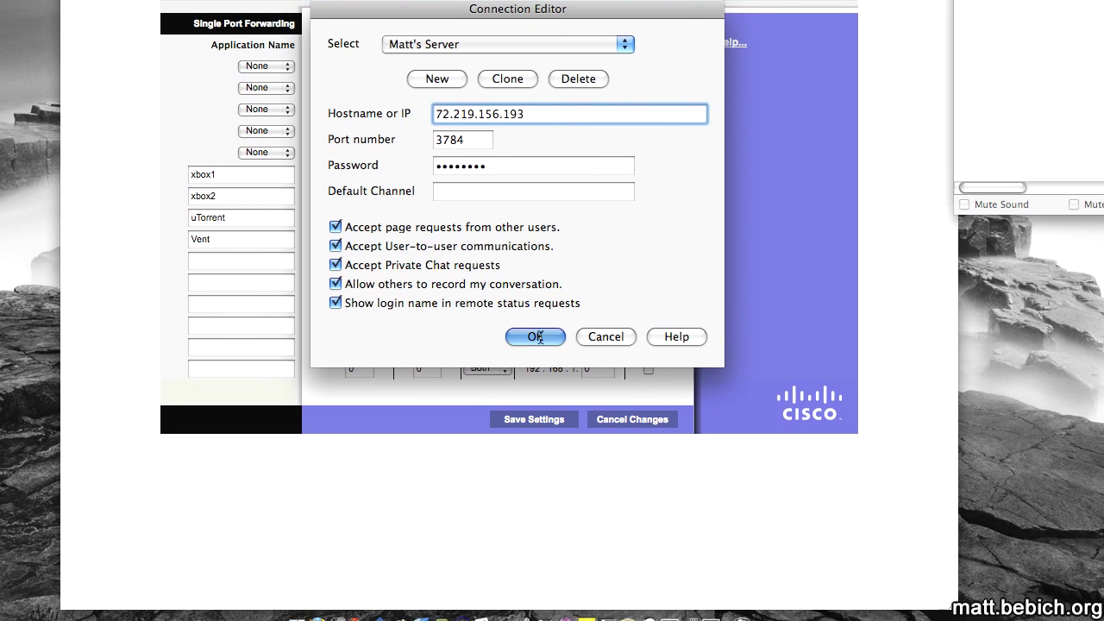
click(534, 336)
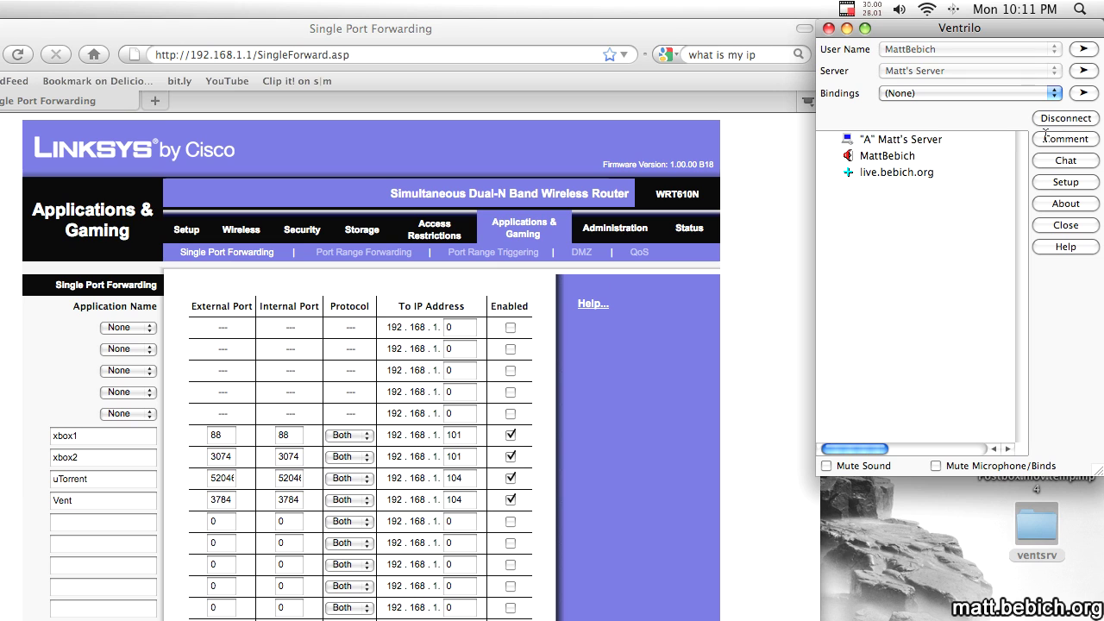
double_click(889, 175)
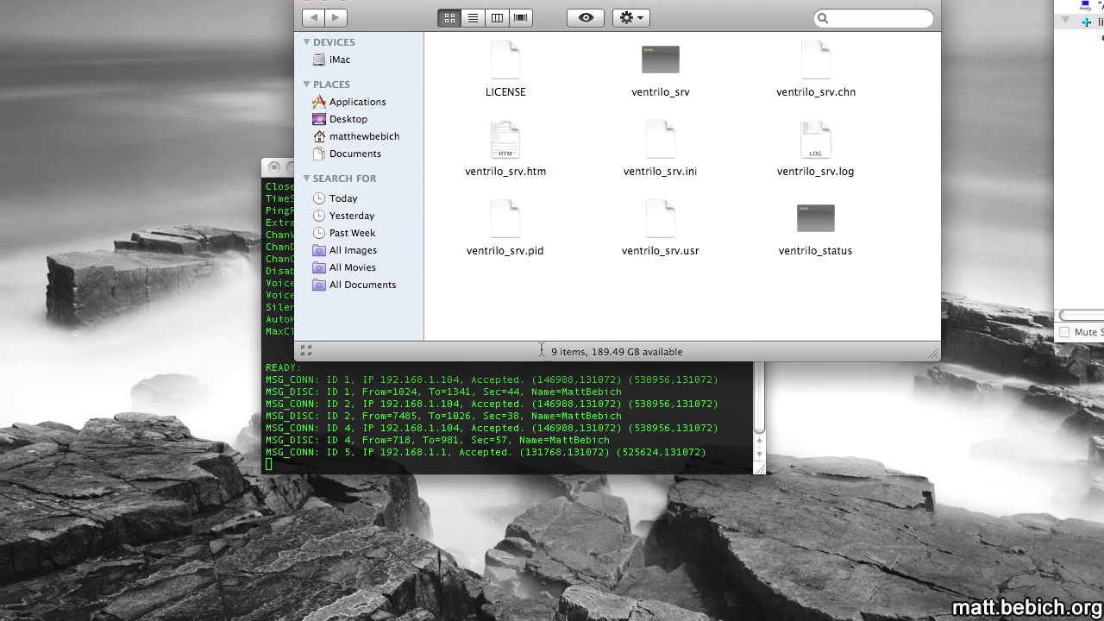
Rename the ventsrv folder on the Desktop to vent.
click(561, 405)
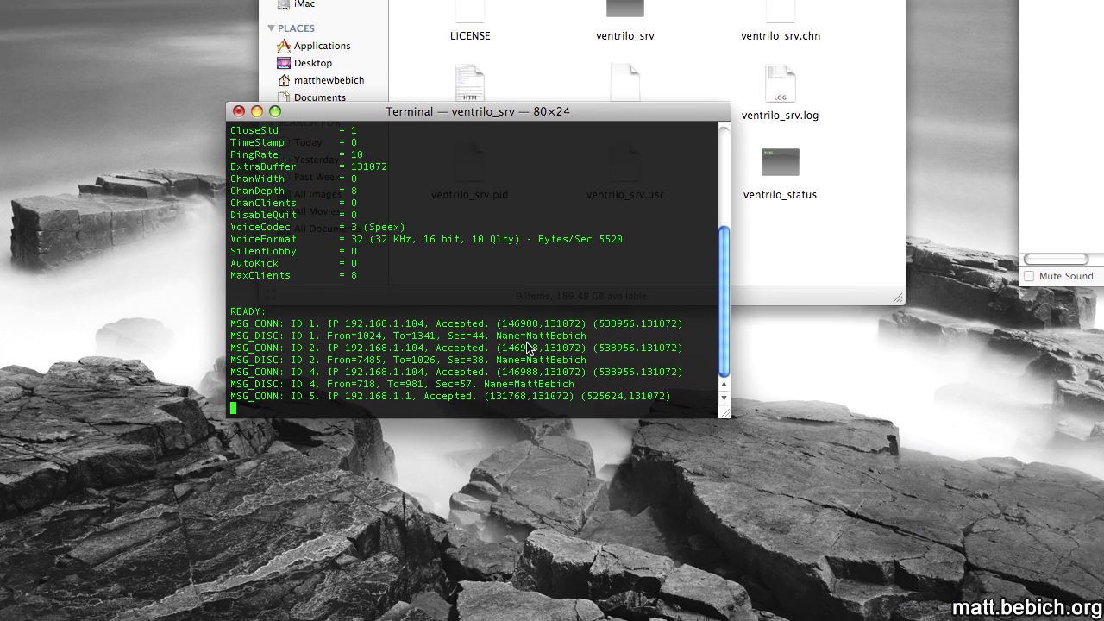
click(670, 311)
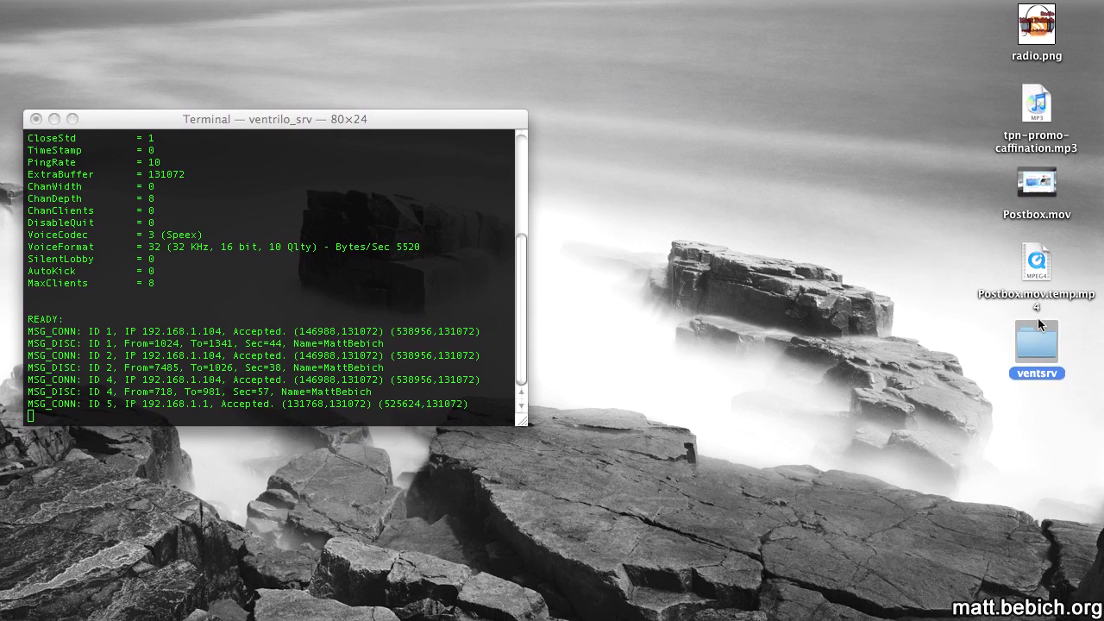
key(Return)
text(vent)
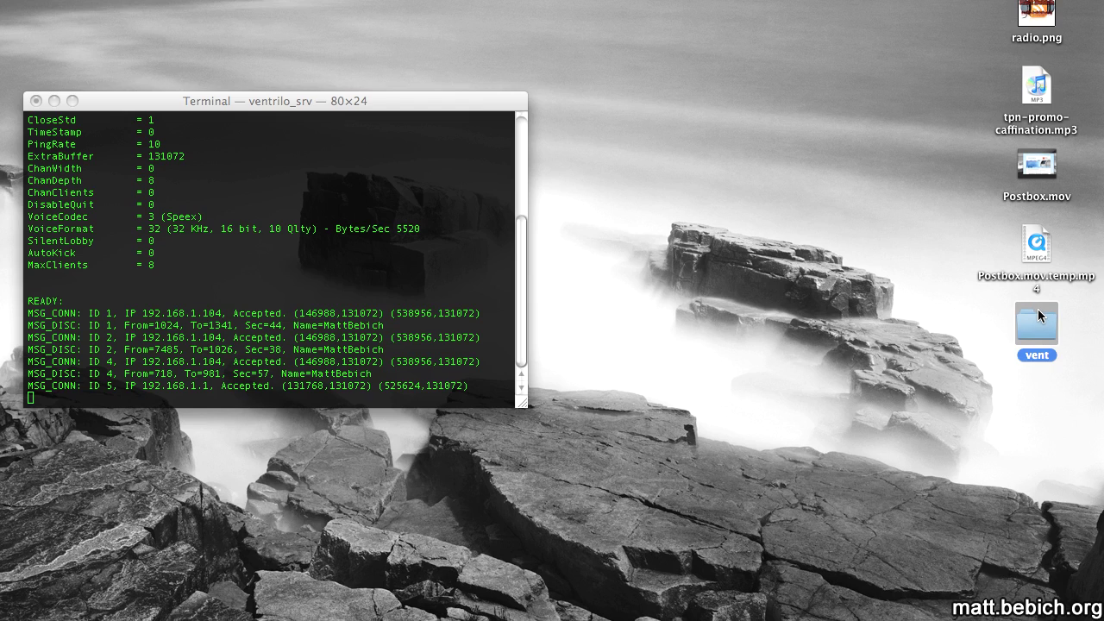
key(Return)
Rename the ventrilo_srv server program inside the vent folder to vent.
key(super+o)
click(423, 168)
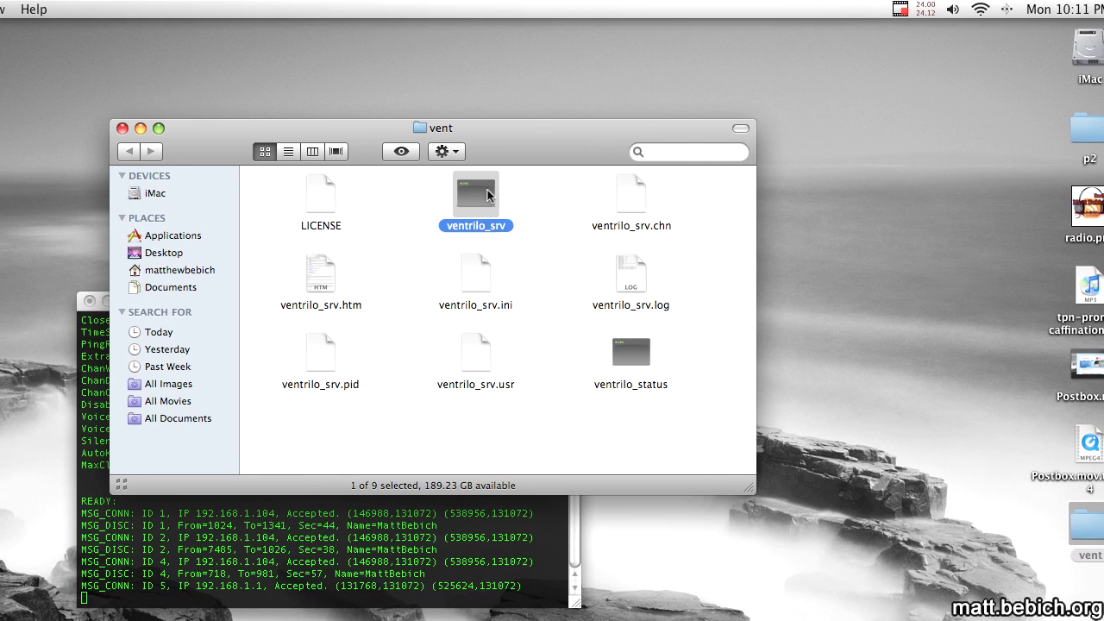
key(Return)
text(vent)
key(Return)
key(super+w)
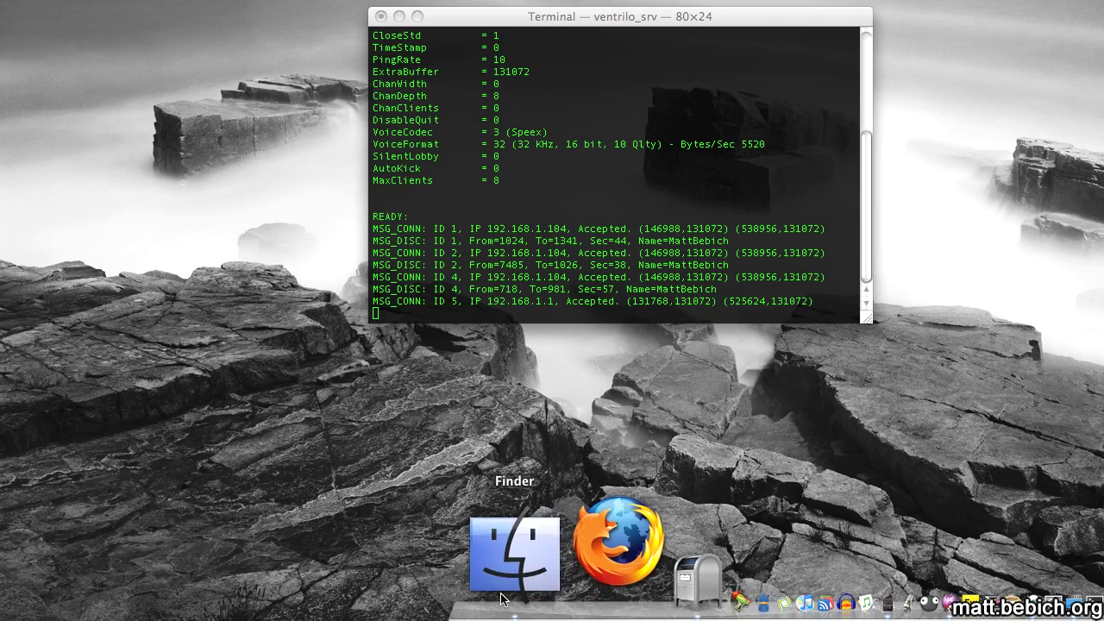
Move the vent folder into the home folder and replace the old server Terminal with a fresh one.
click(502, 595)
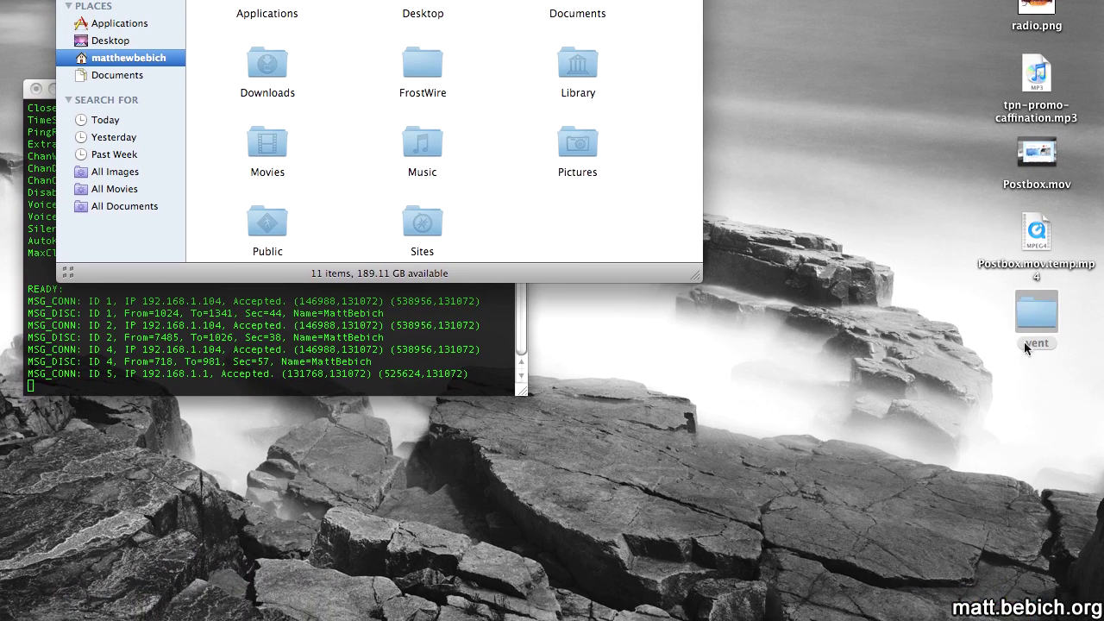
drag(1025, 340, 599, 319)
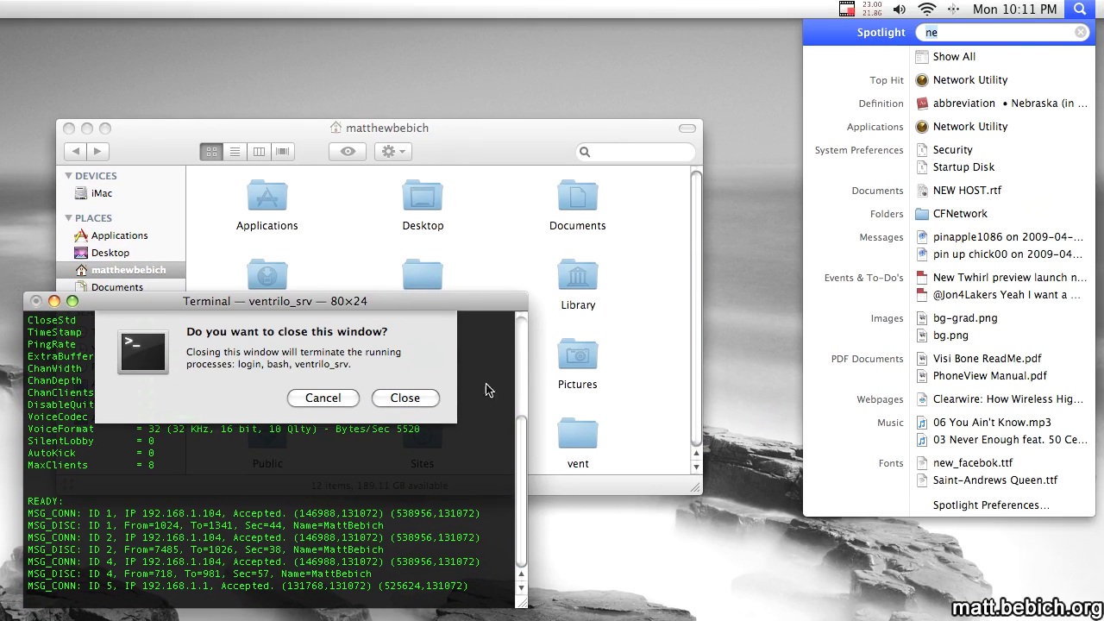
click(418, 396)
text(ter)
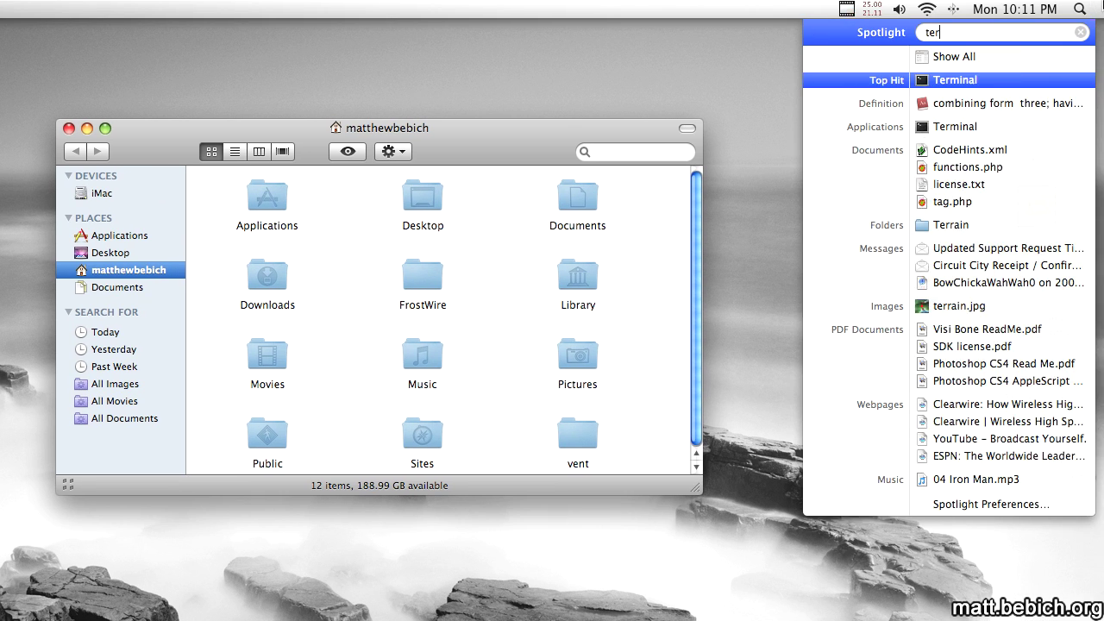
key(Return)
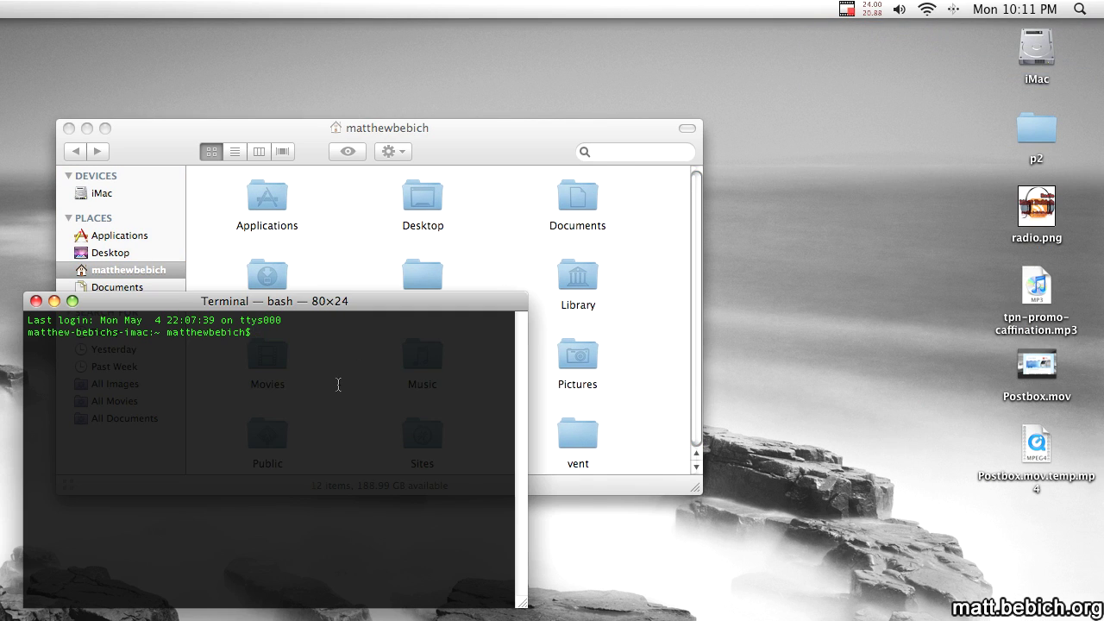
Run cd vent and ./vent to start the renamed server until it reports READY.
text(cd vent)
key(Return)
text(.)
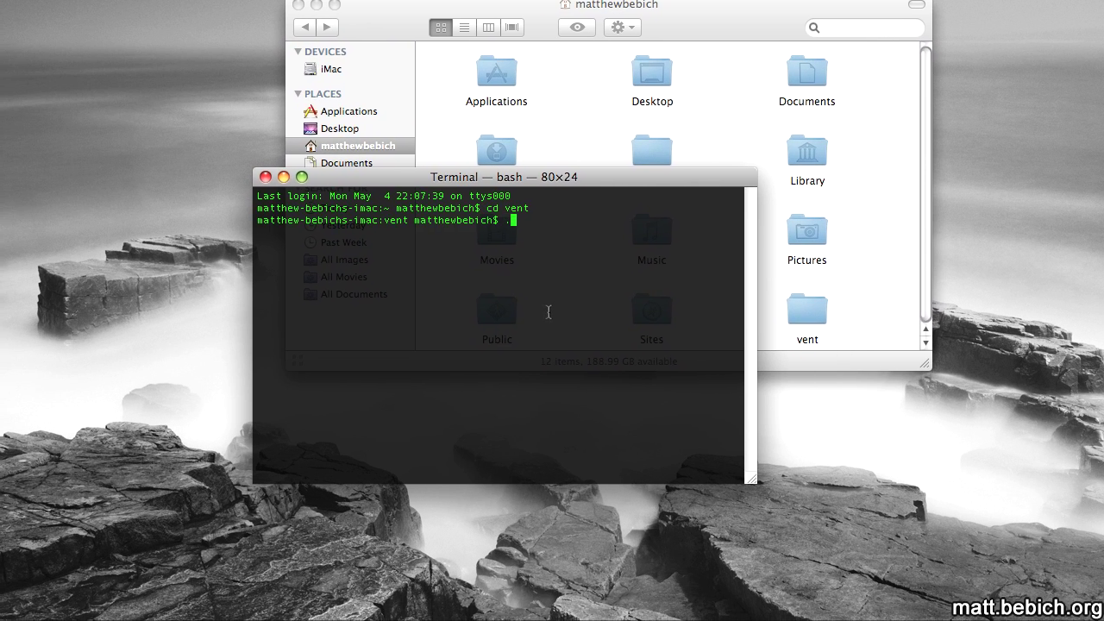
text(/vent)
key(Return)
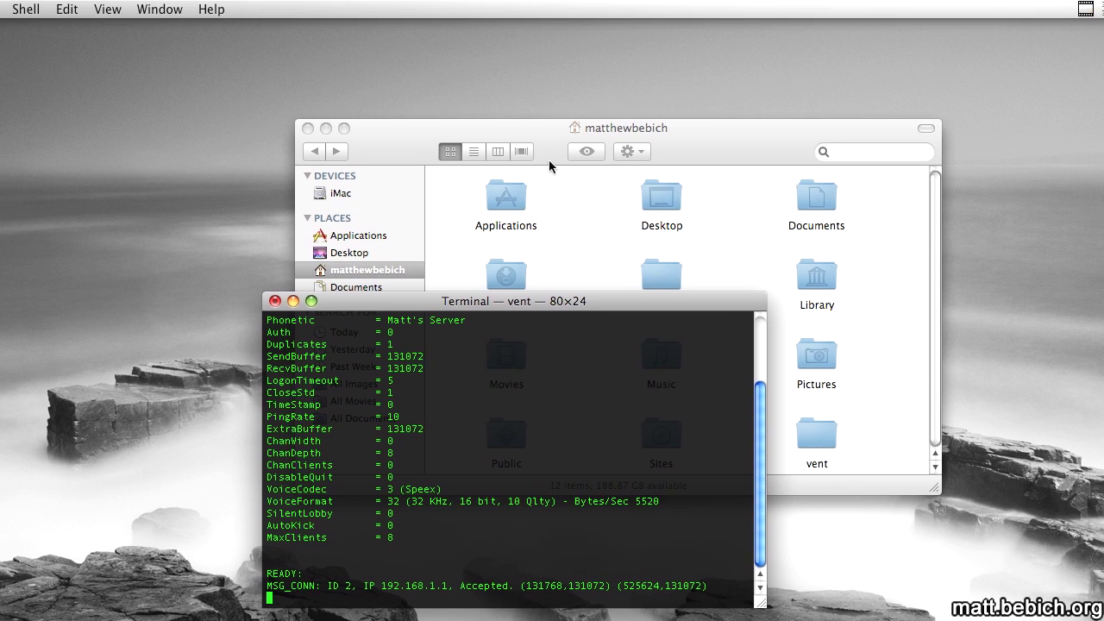
click(546, 79)
click(466, 405)
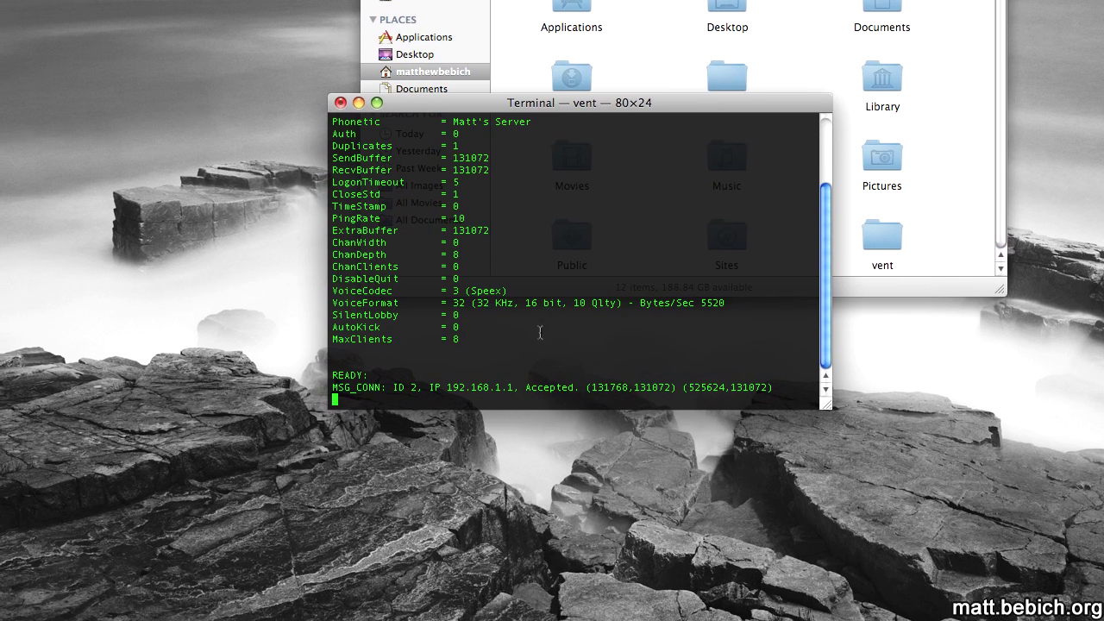